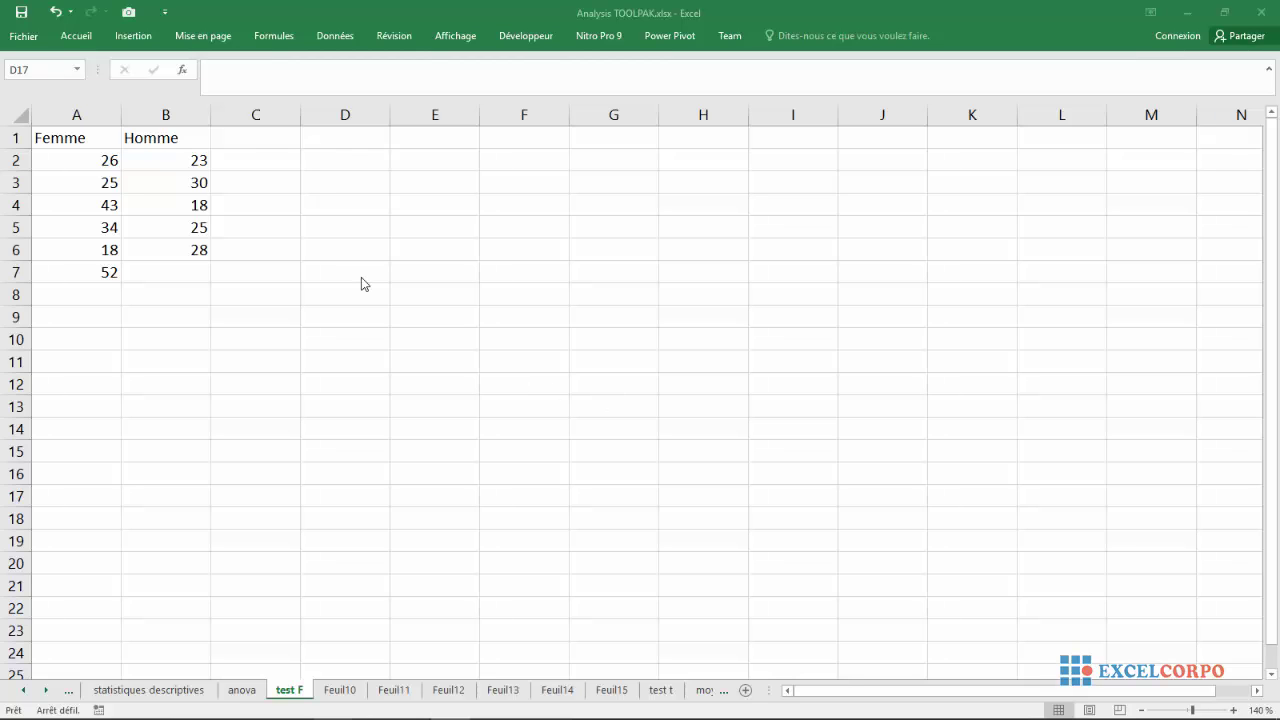
Highlight the whole Femme and Homme columns to show the two samples
click(95, 114)
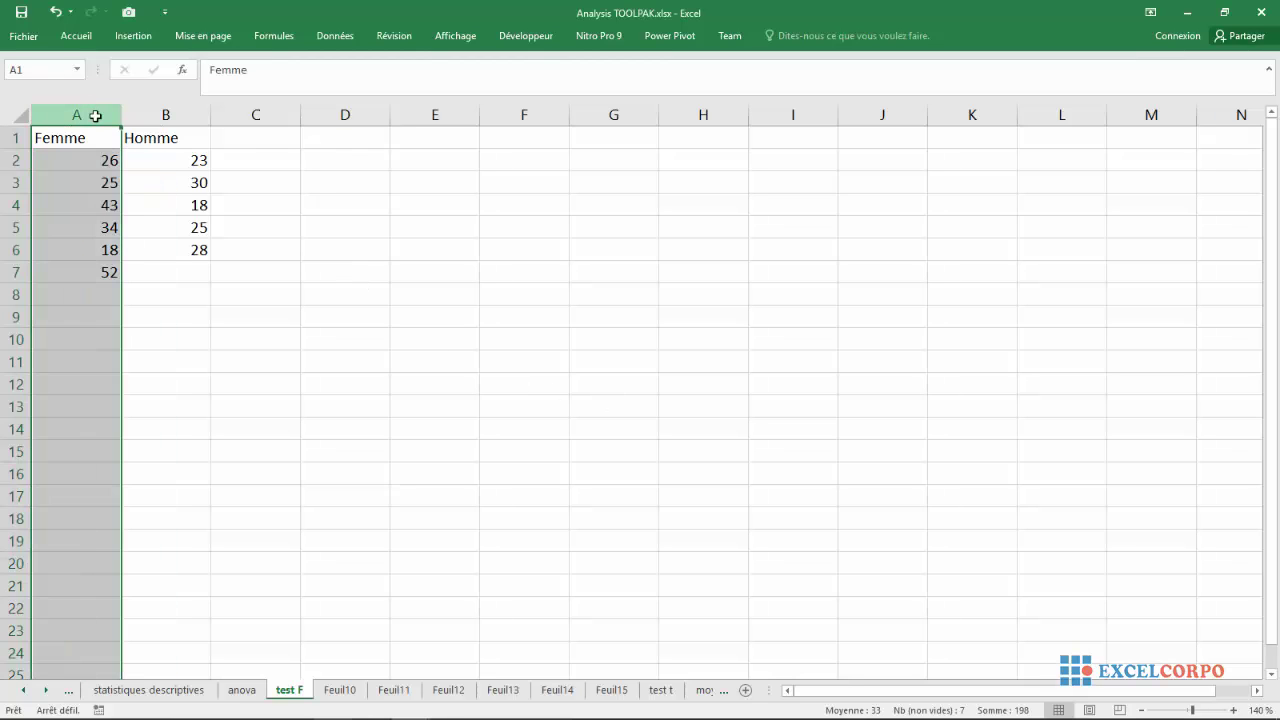
click(158, 116)
click(330, 179)
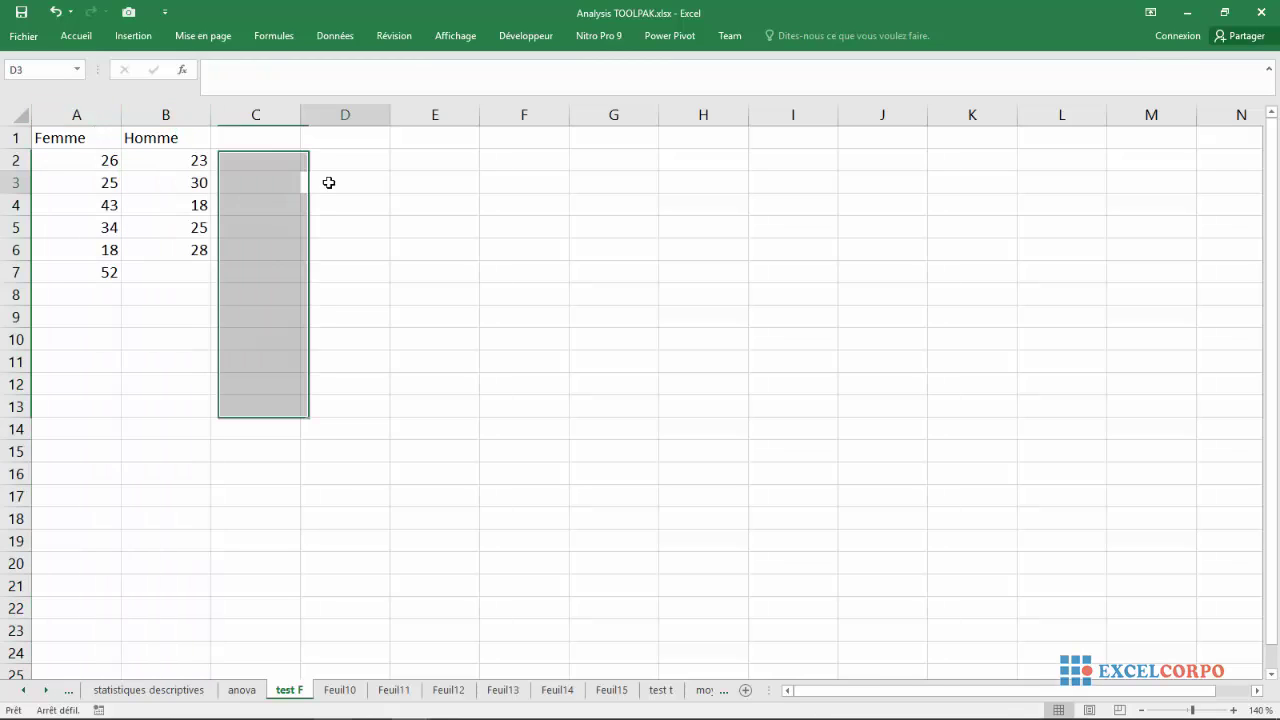
Highlight the Femme values A2:A7 and Homme values B2:B6, then switch to the PowerPoint hypotheses slide
click(80, 158)
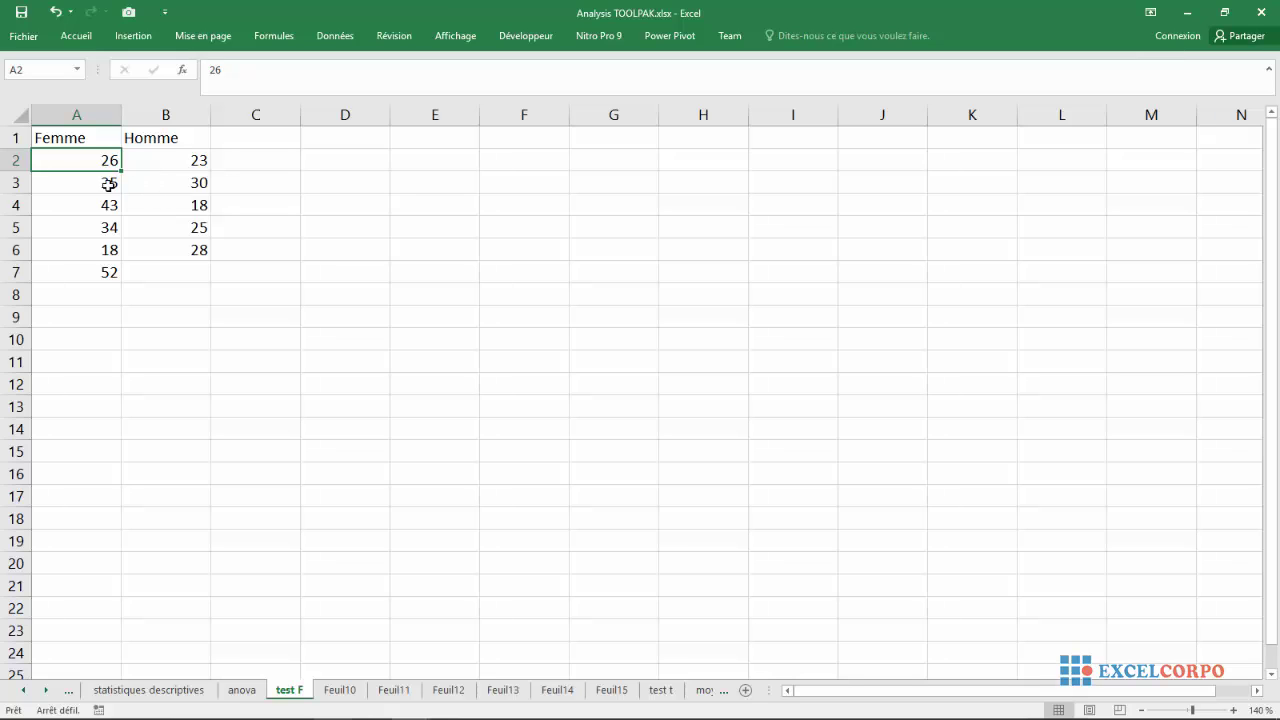
drag(63, 160, 120, 274)
drag(159, 159, 182, 253)
click(367, 292)
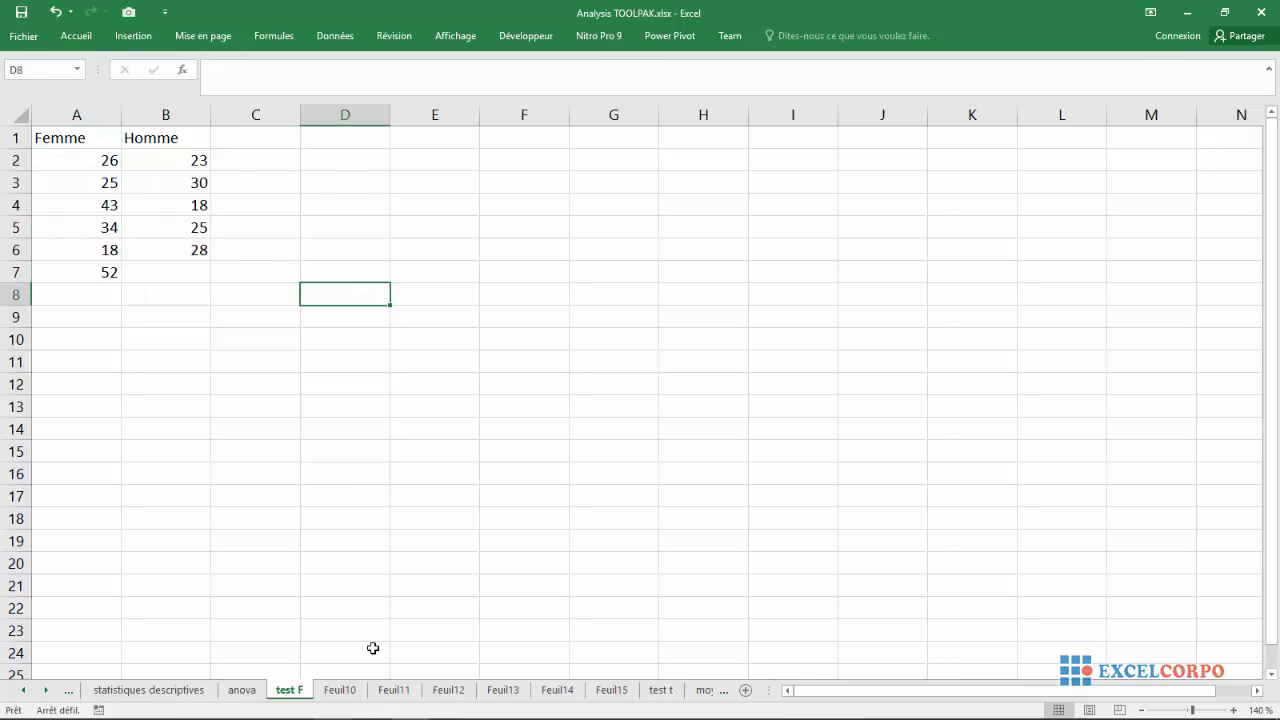
click(325, 710)
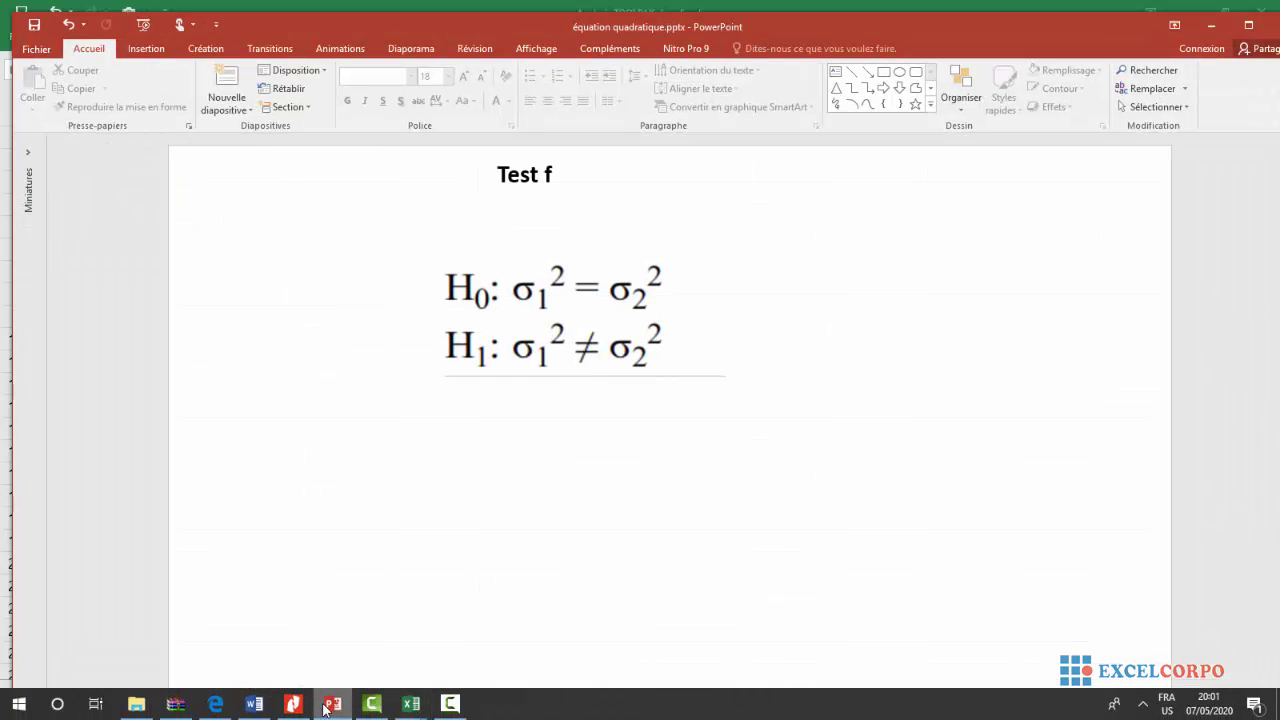
Edit the slide title so it reads 'f-test' instead of 'Test f'
click(538, 175)
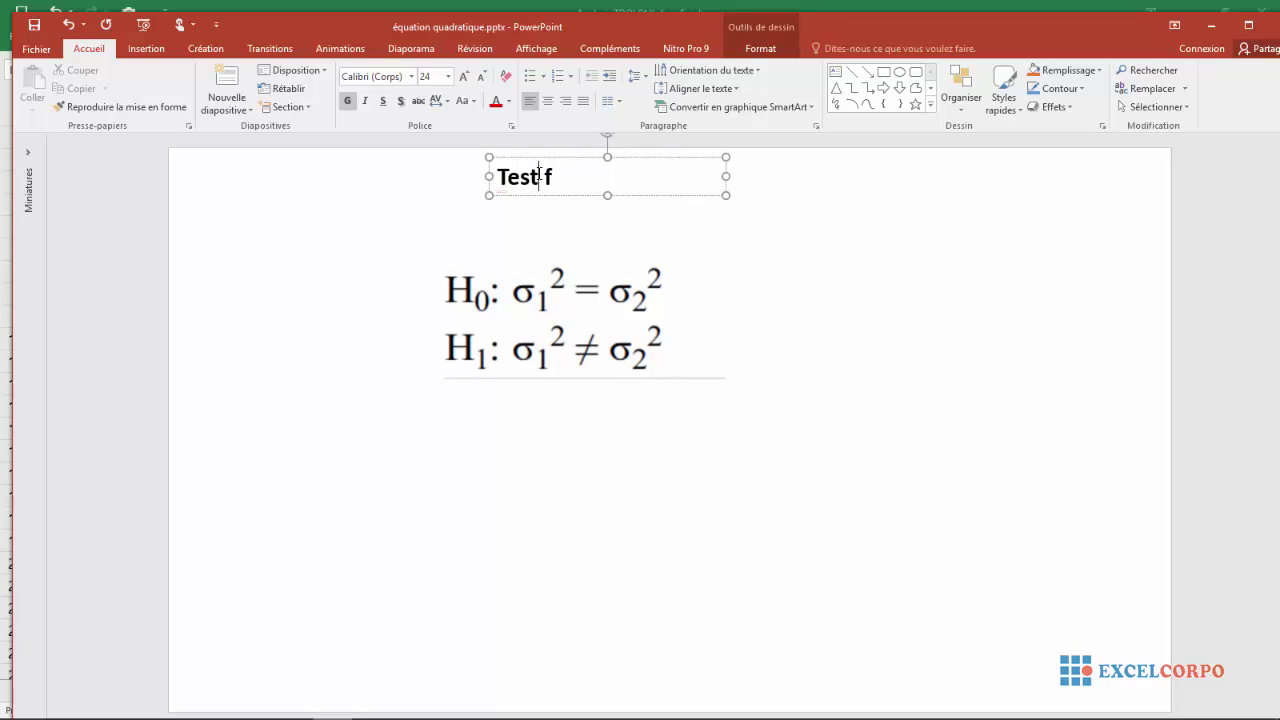
key(BackSpace)
key(BackSpace)
key(BackSpace)
key(BackSpace)
key(End)
text(-test)
click(485, 340)
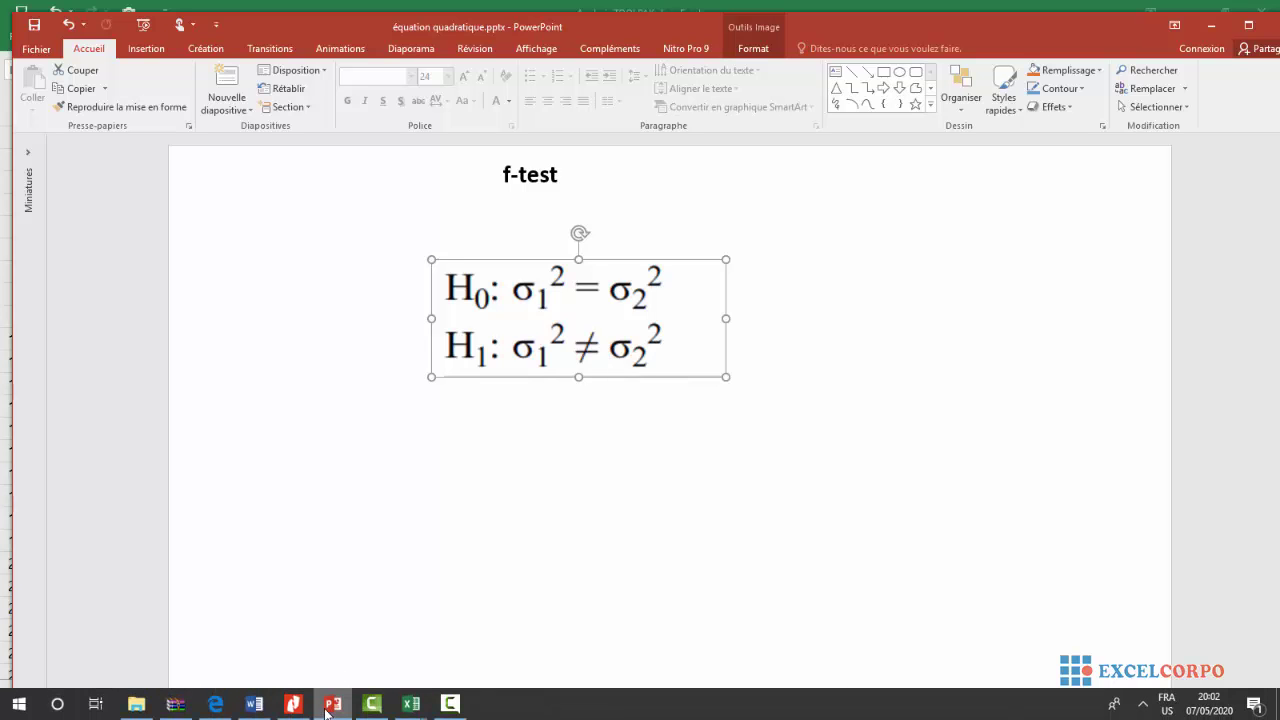
Return to the Excel sheet and highlight the Femme and Homme columns
click(331, 708)
click(417, 470)
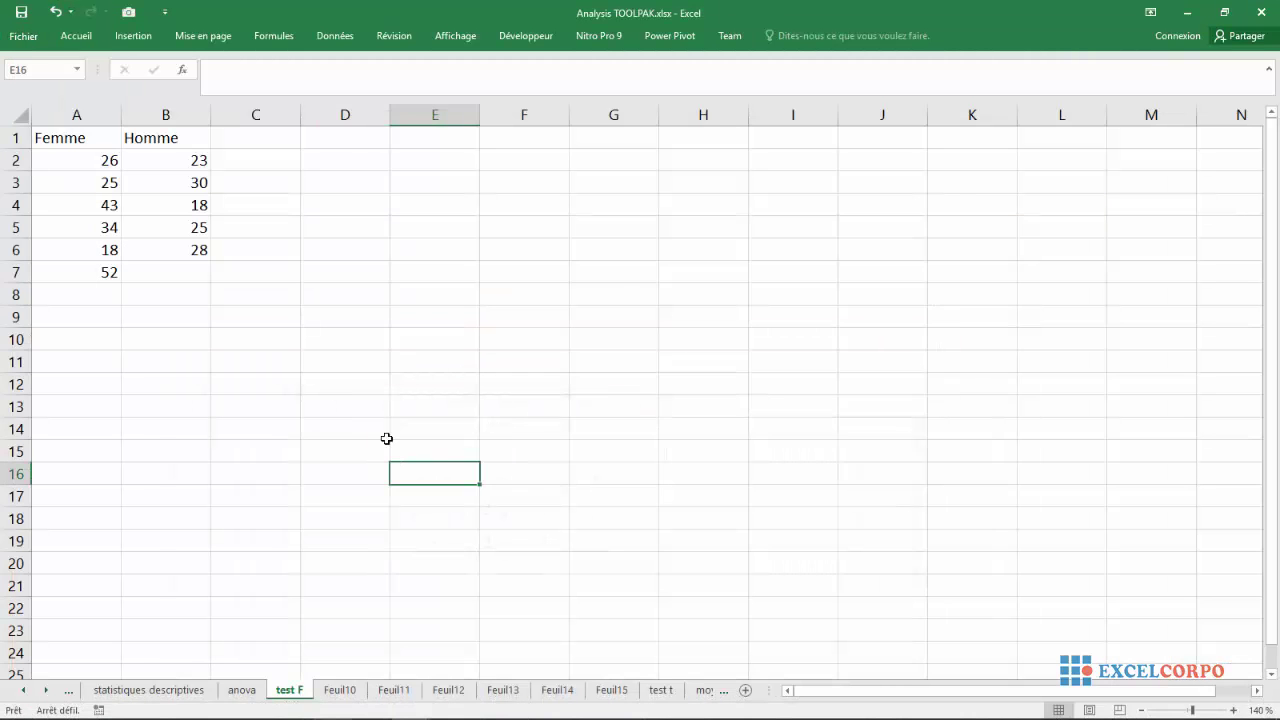
click(72, 108)
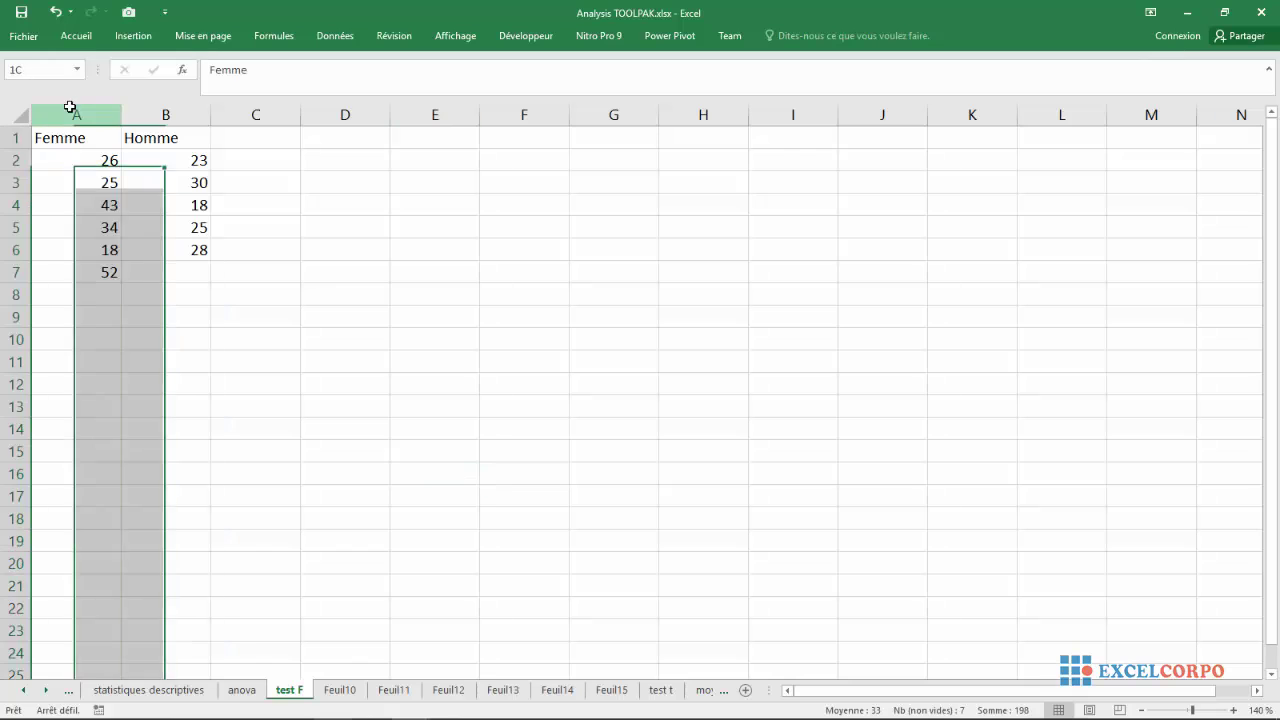
click(140, 110)
click(293, 200)
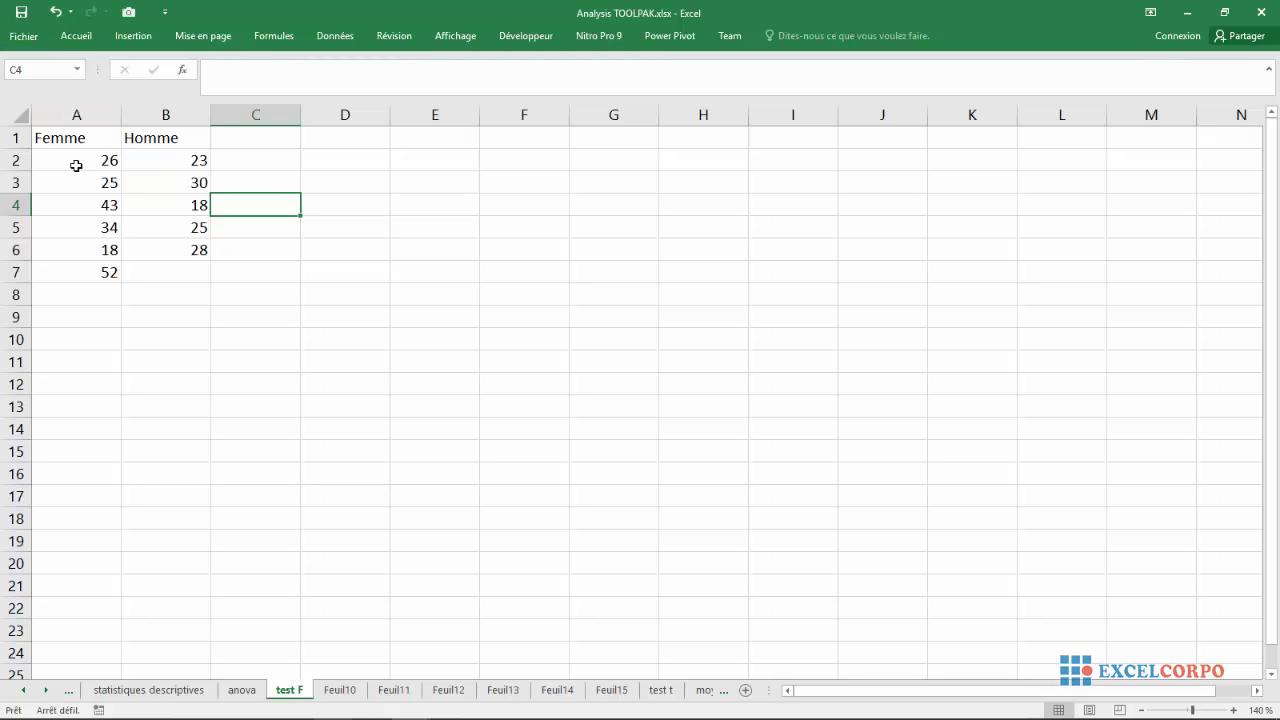
Highlight the Femme values in column A and Homme values B2:B6, then select an empty cell
drag(75, 164, 90, 294)
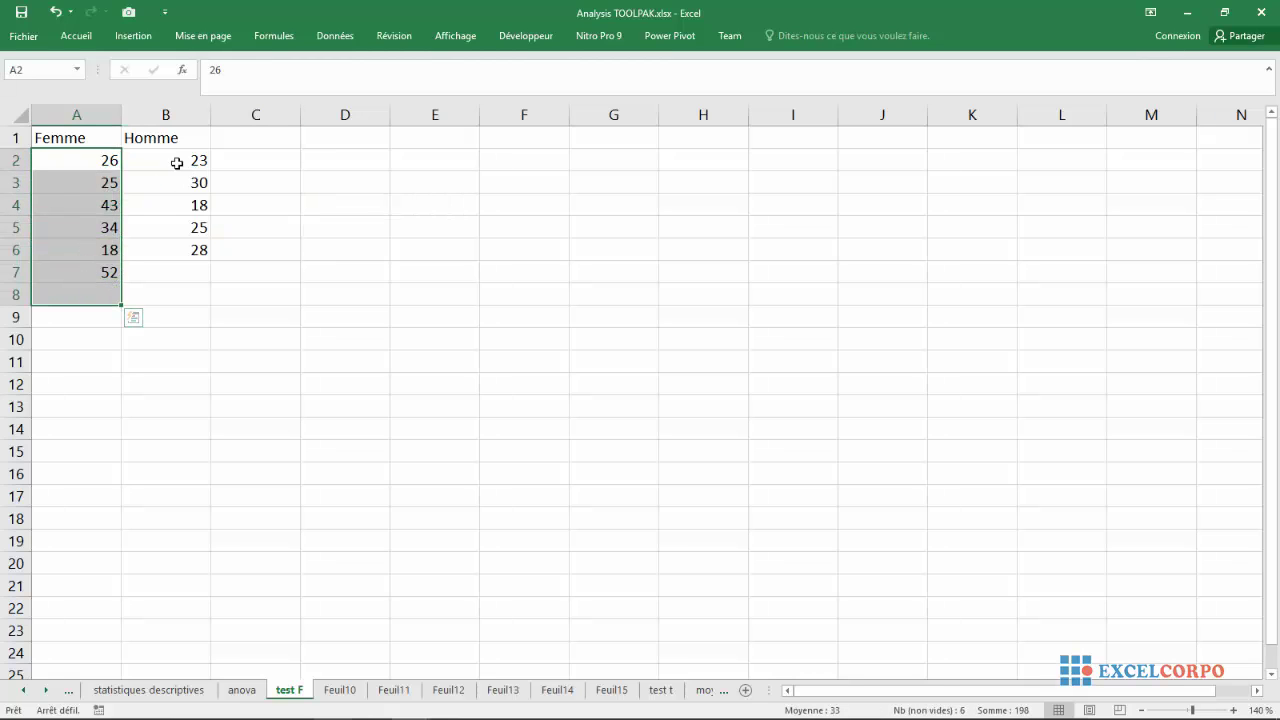
drag(172, 159, 189, 249)
click(371, 261)
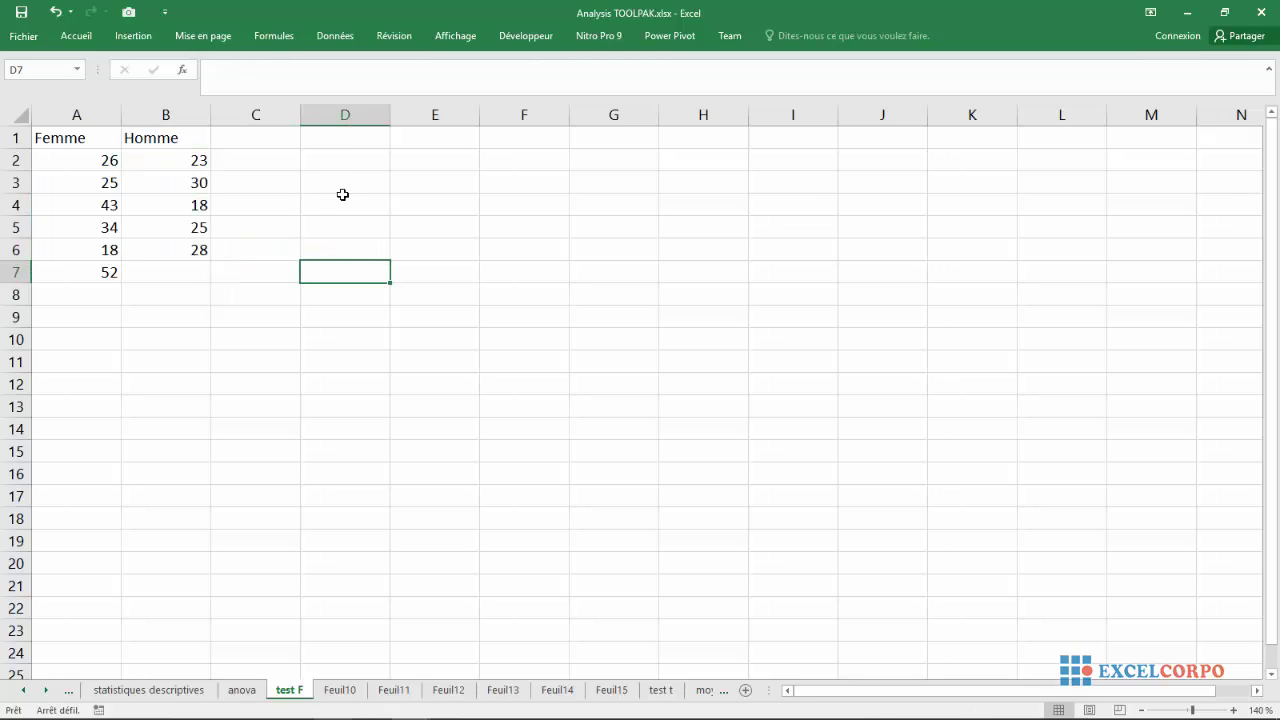
click(342, 200)
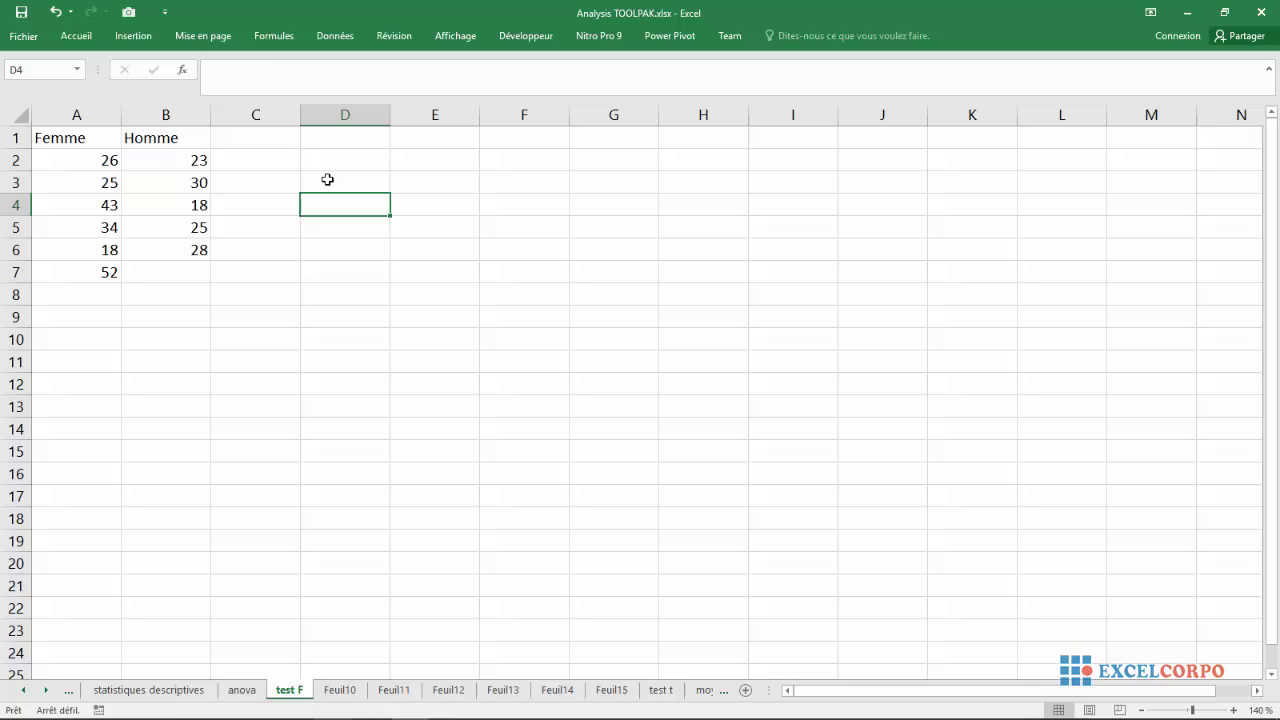
Open Test d'égalité des variances (F-Test) from Données > Utilitaire d'analyse
click(343, 37)
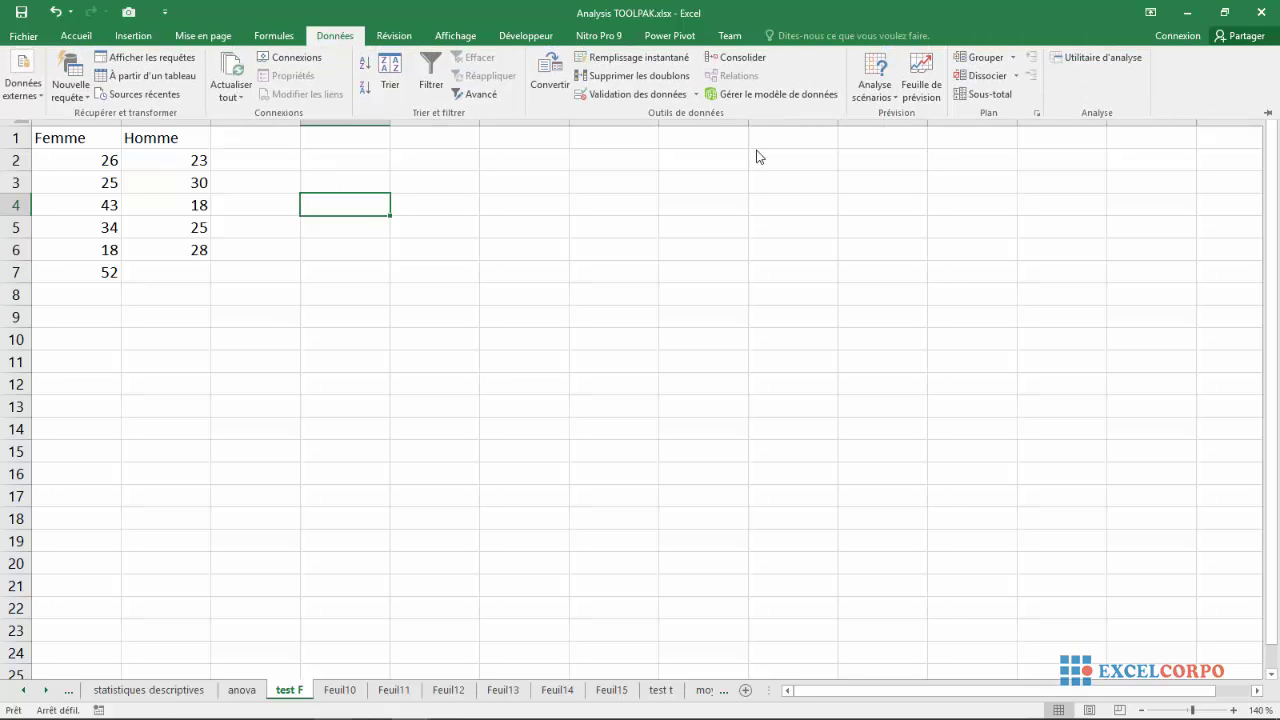
click(1096, 64)
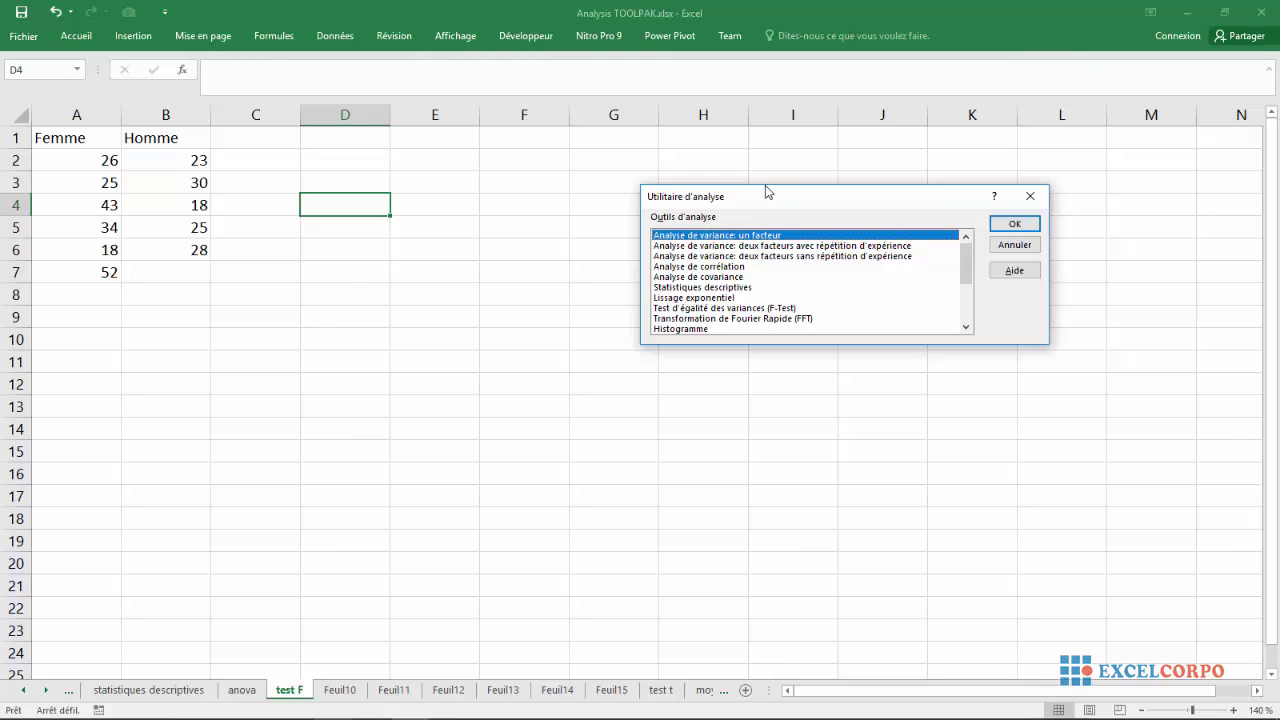
drag(967, 263, 967, 277)
click(690, 278)
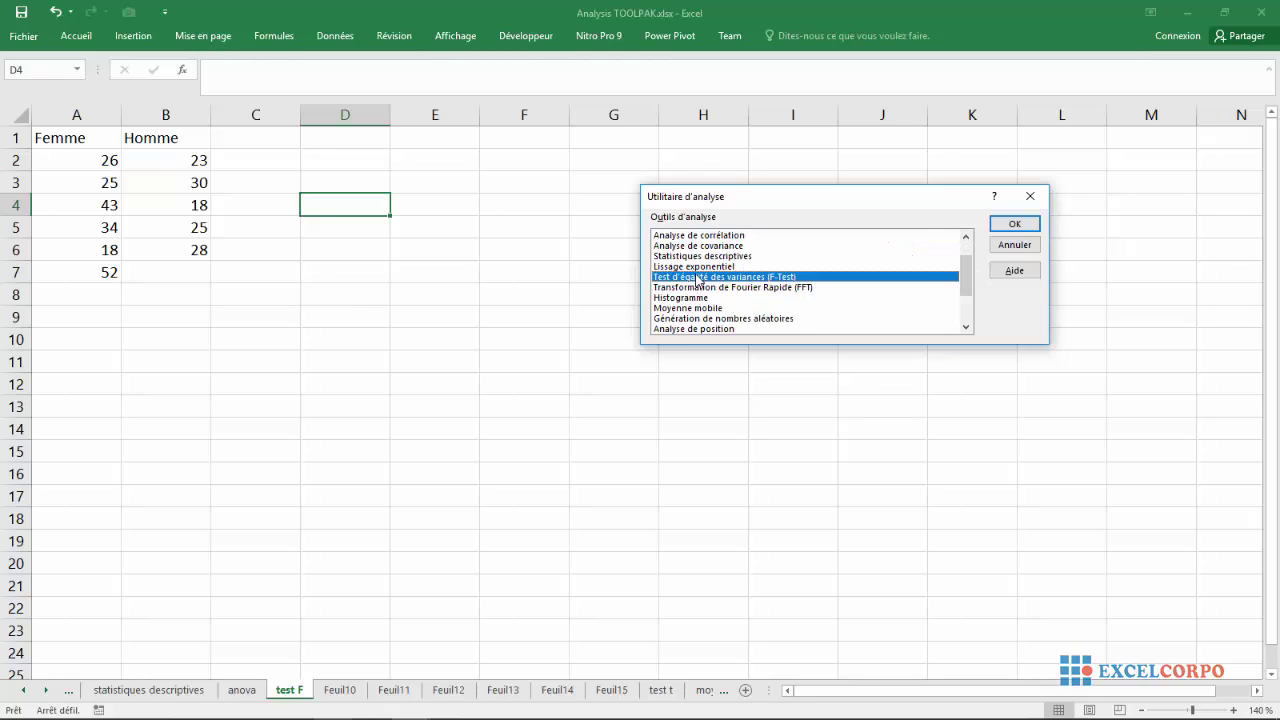
double_click(791, 277)
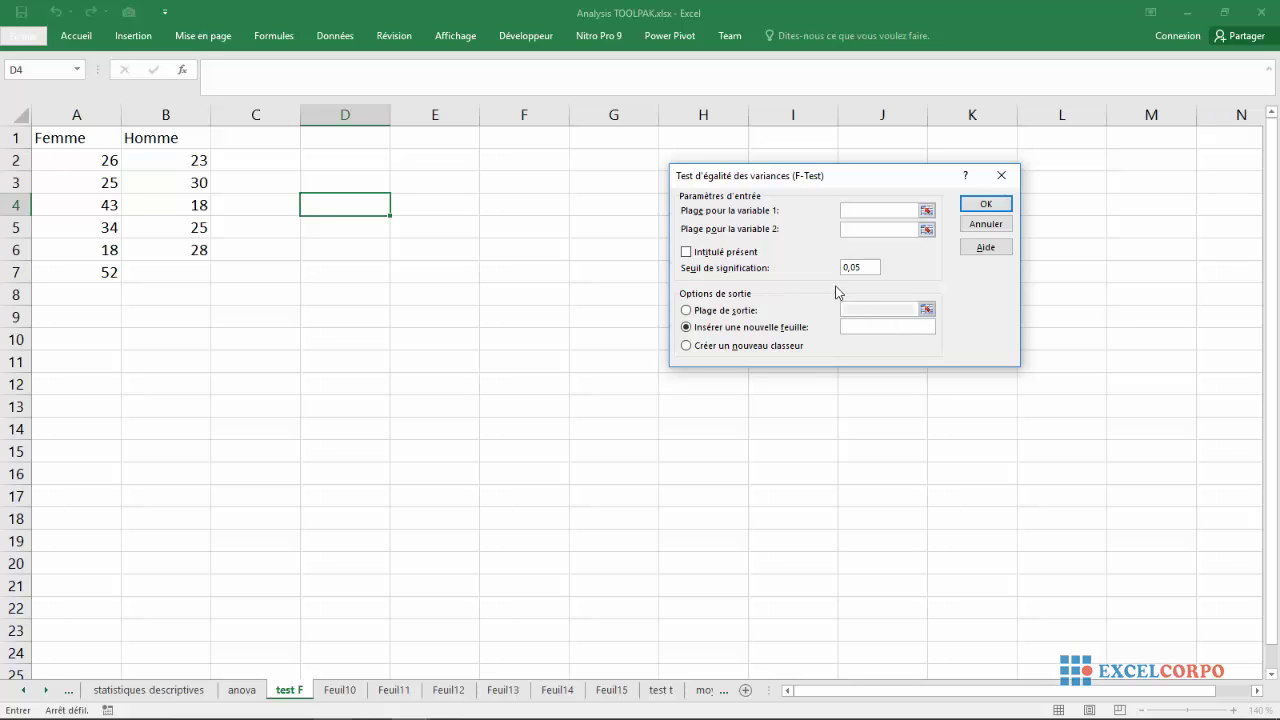
Set the F-Test Variable 1 range to $A$2:$A$7 and Variable 2 to $B$2:$B$6
drag(849, 185, 730, 198)
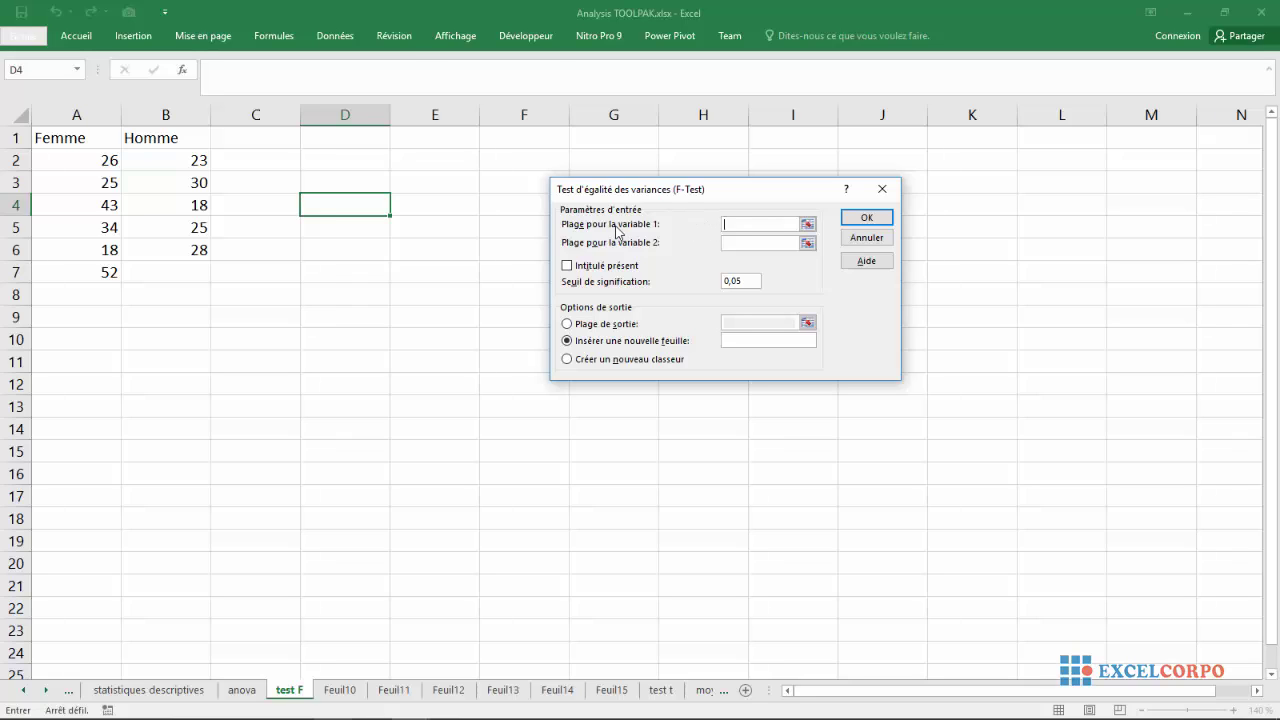
click(807, 224)
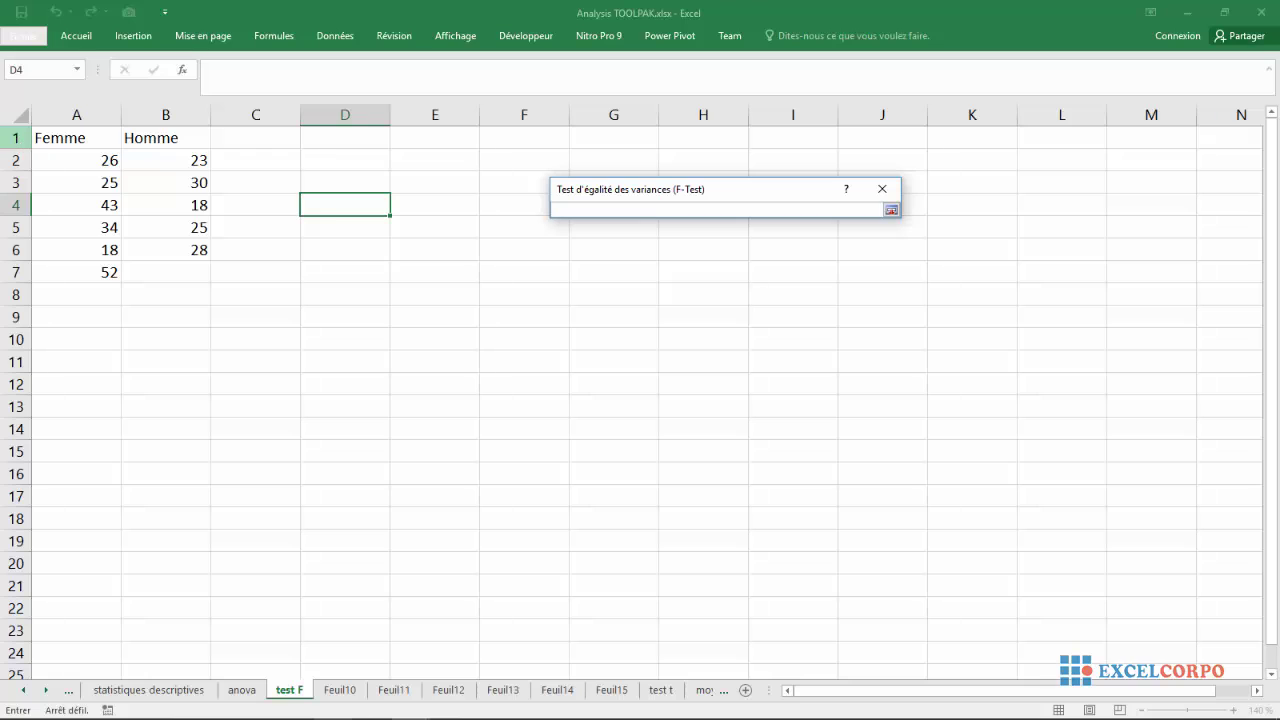
drag(63, 163, 82, 268)
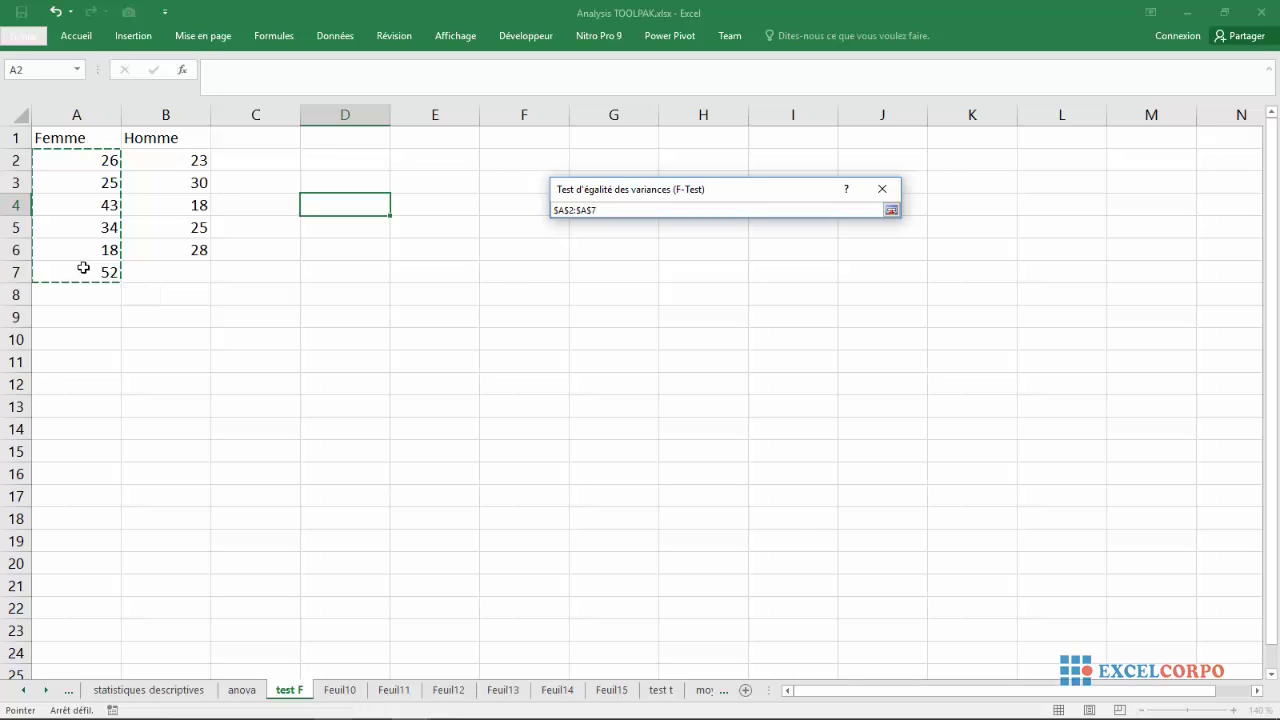
click(891, 210)
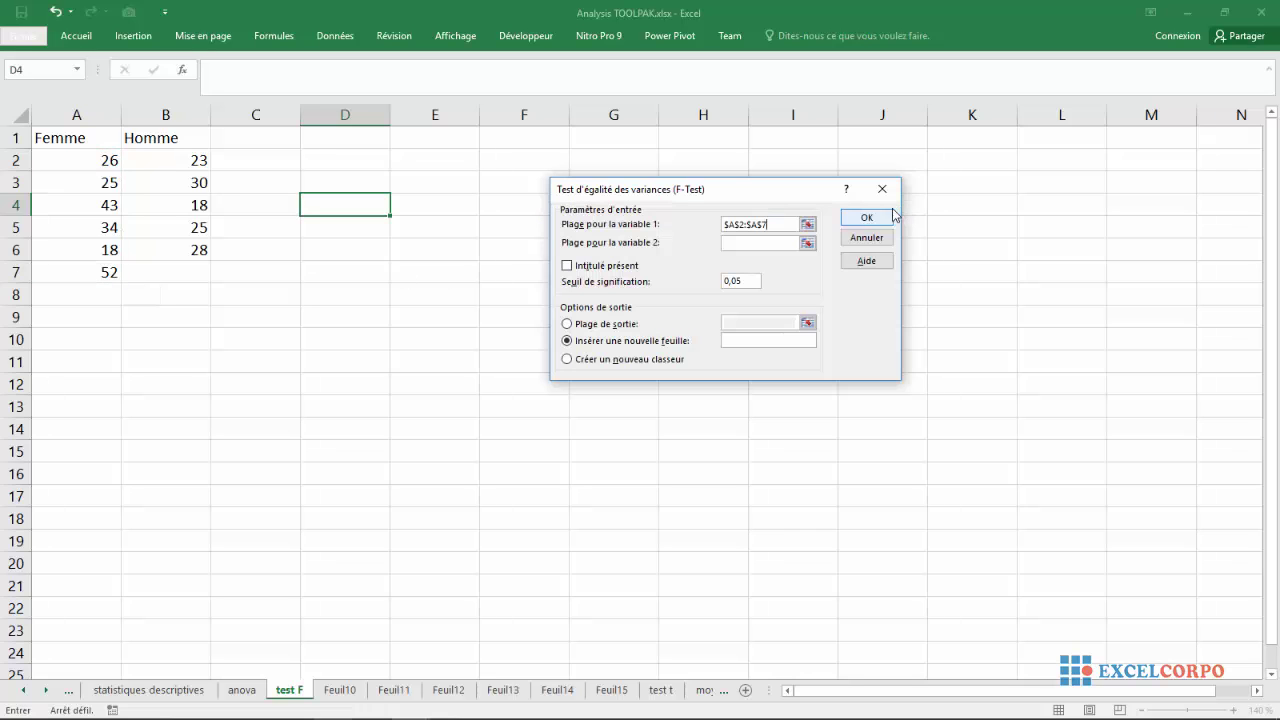
click(760, 242)
click(807, 243)
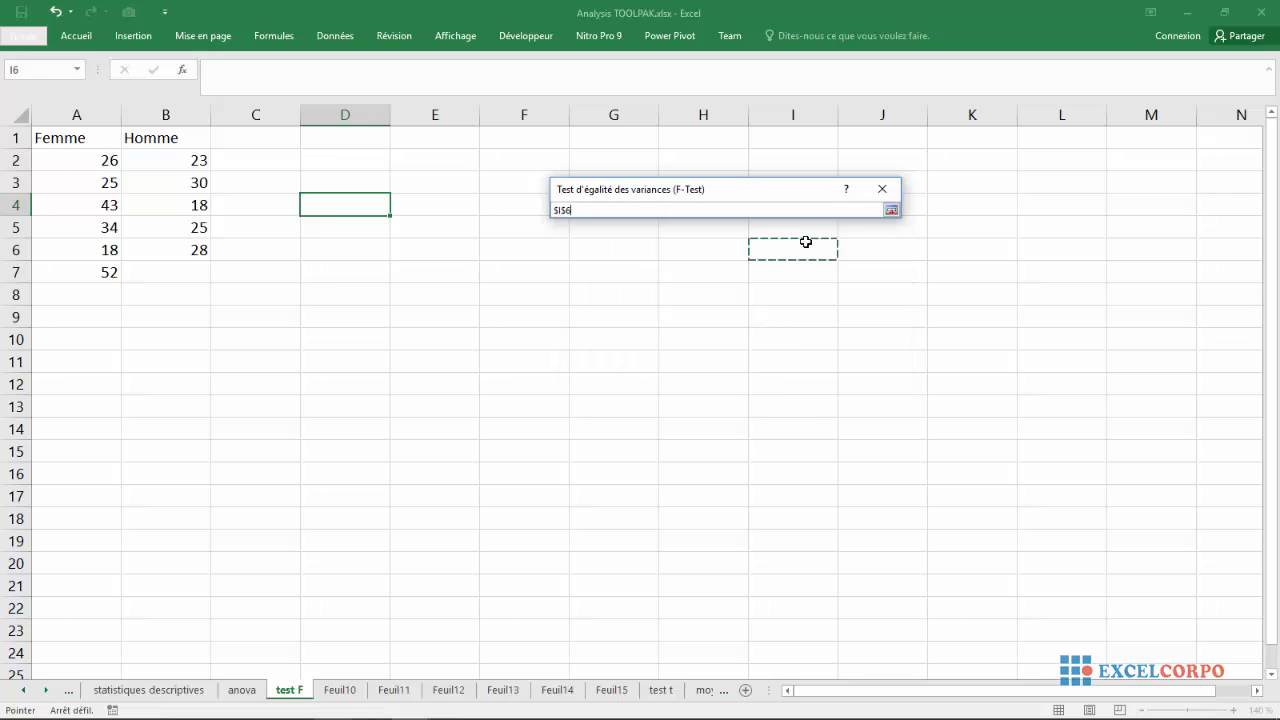
drag(190, 160, 200, 251)
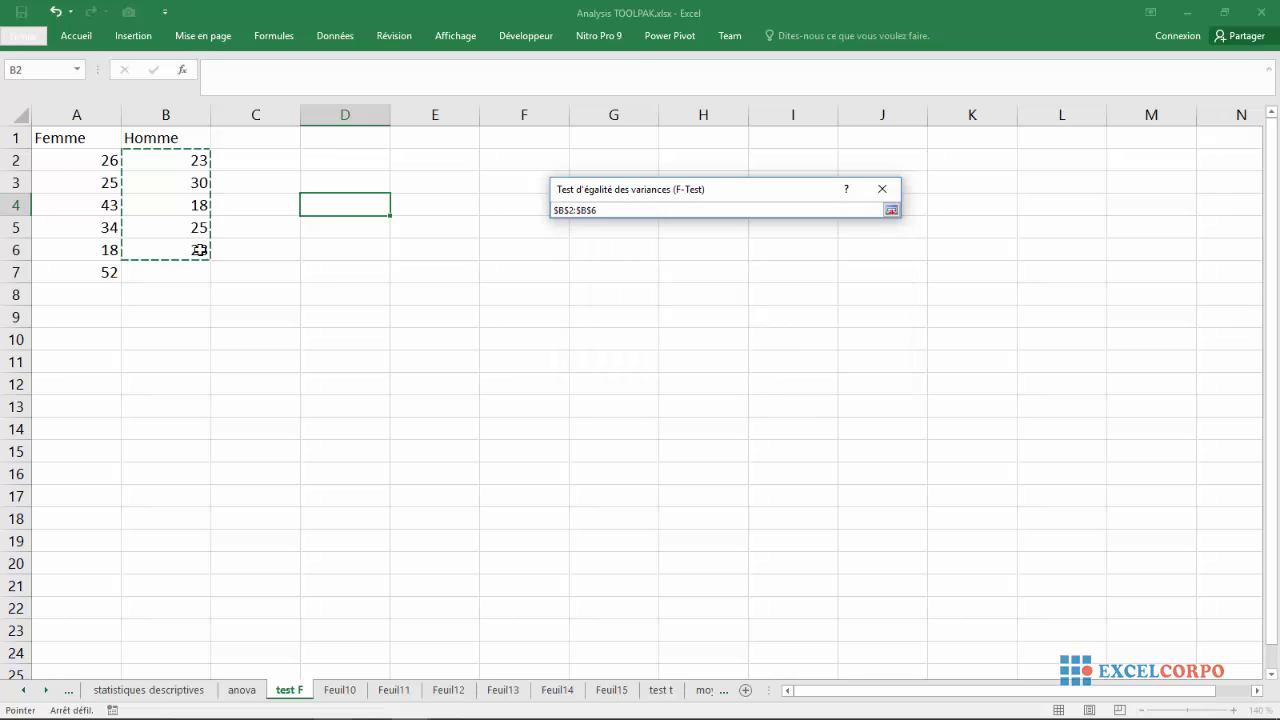
click(891, 211)
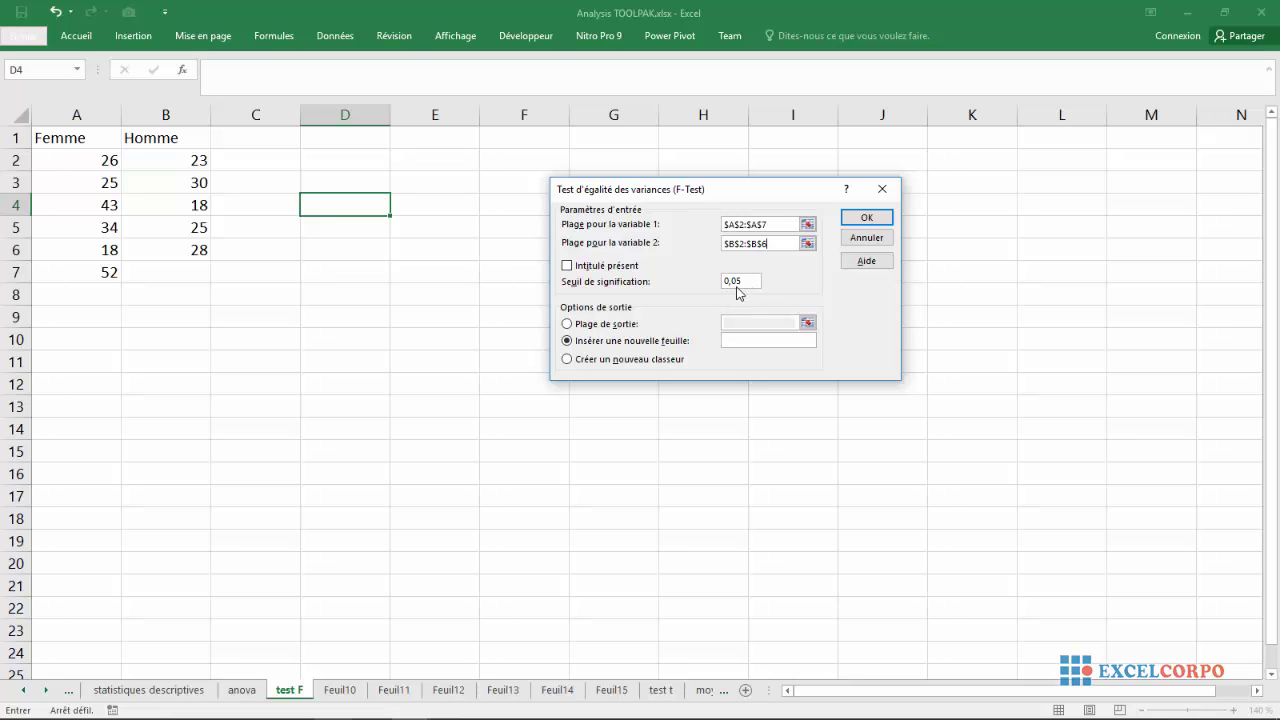
Send the output to Plage de sortie $E$4 and run the F-test
click(568, 325)
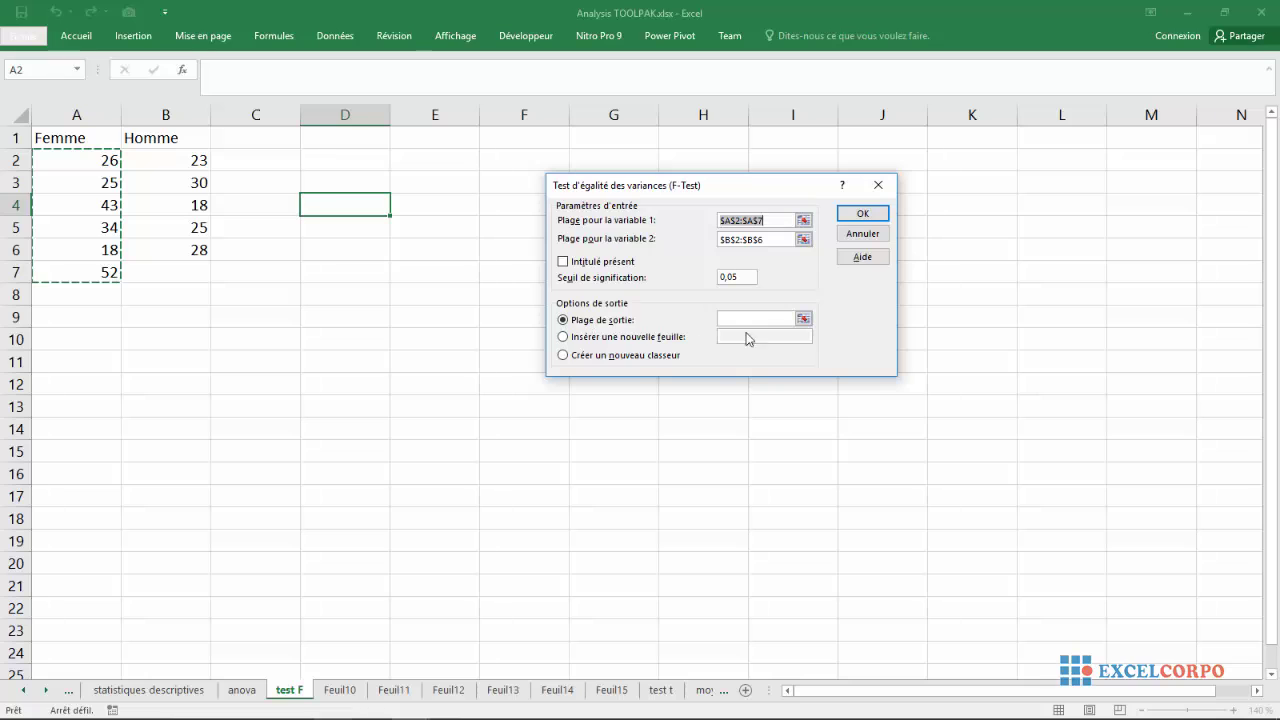
click(803, 318)
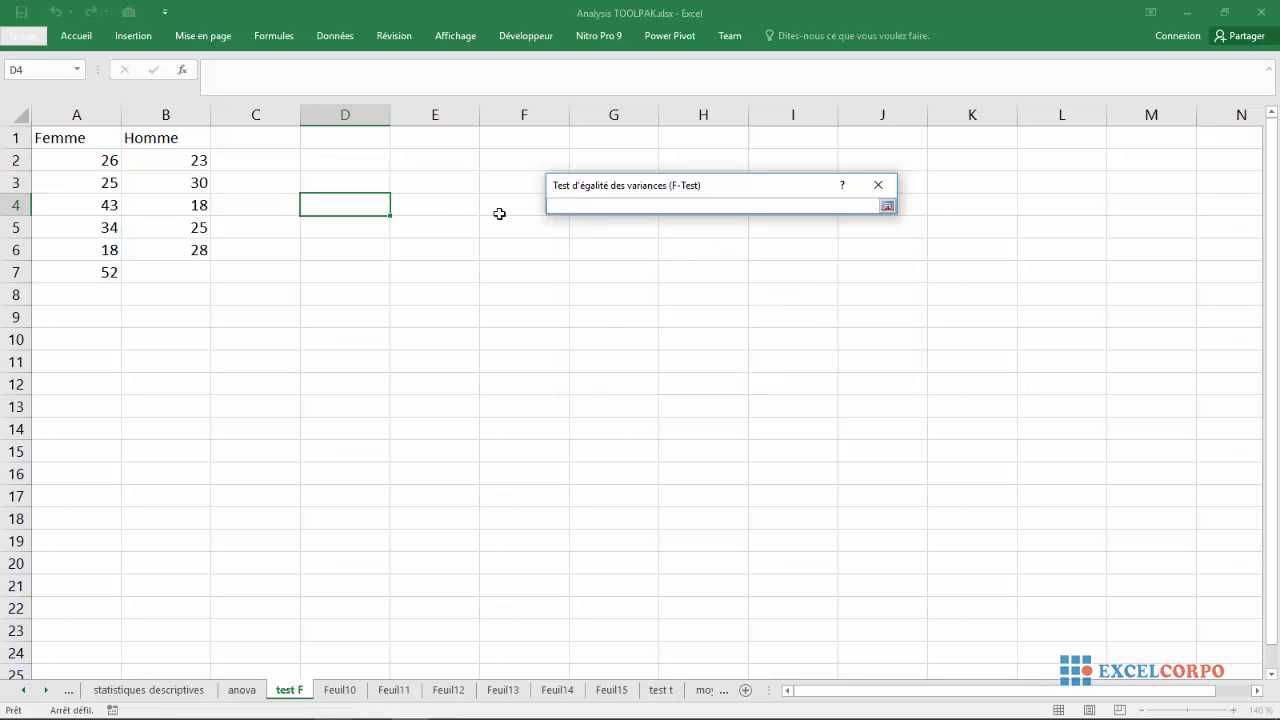
click(464, 205)
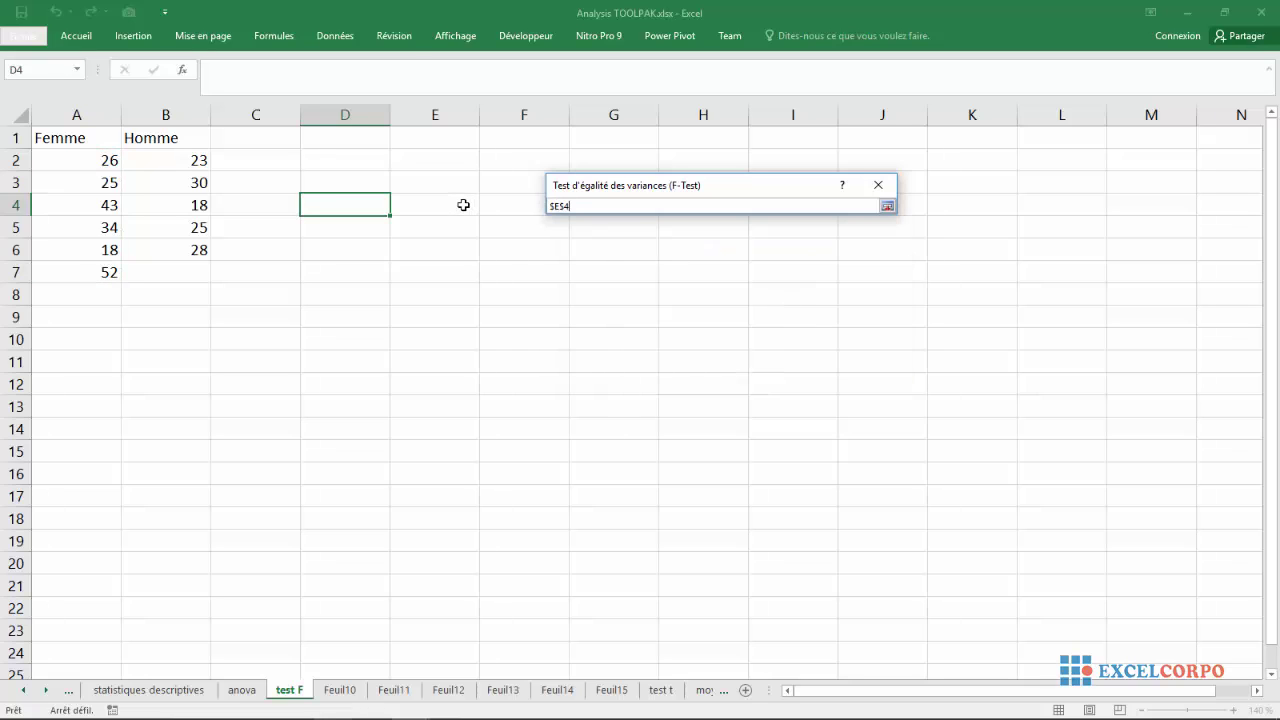
click(888, 205)
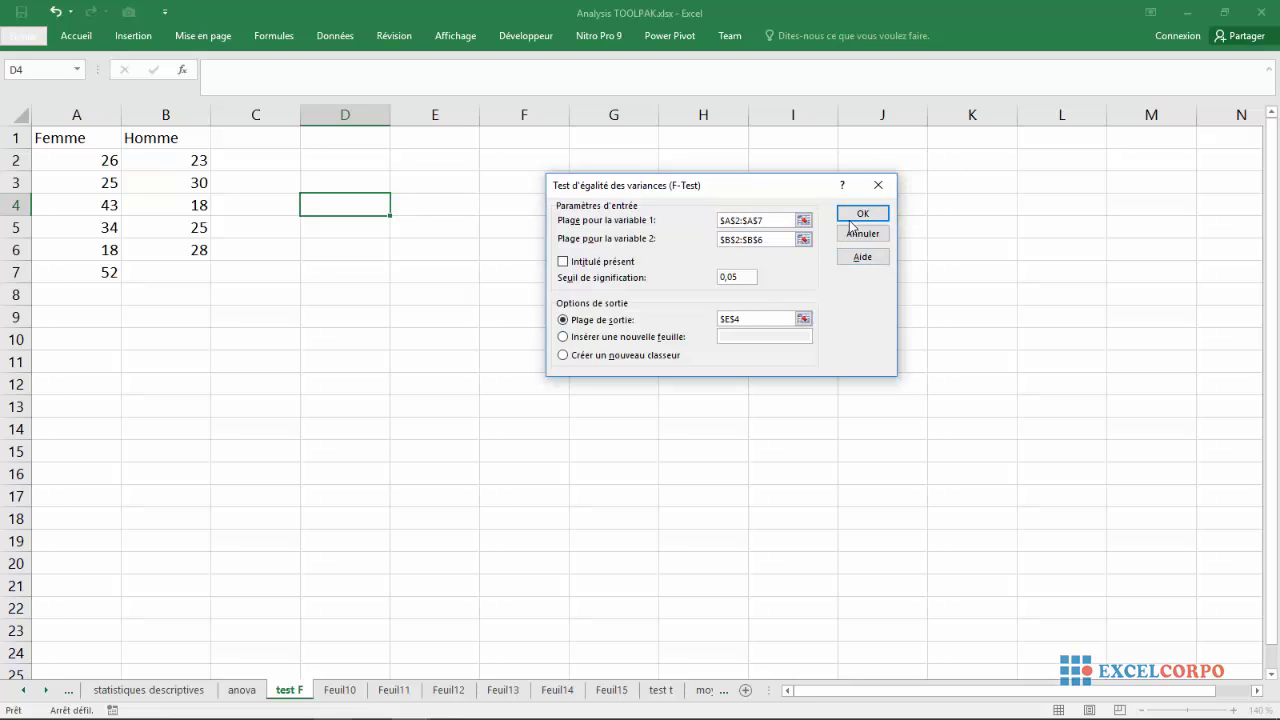
click(863, 216)
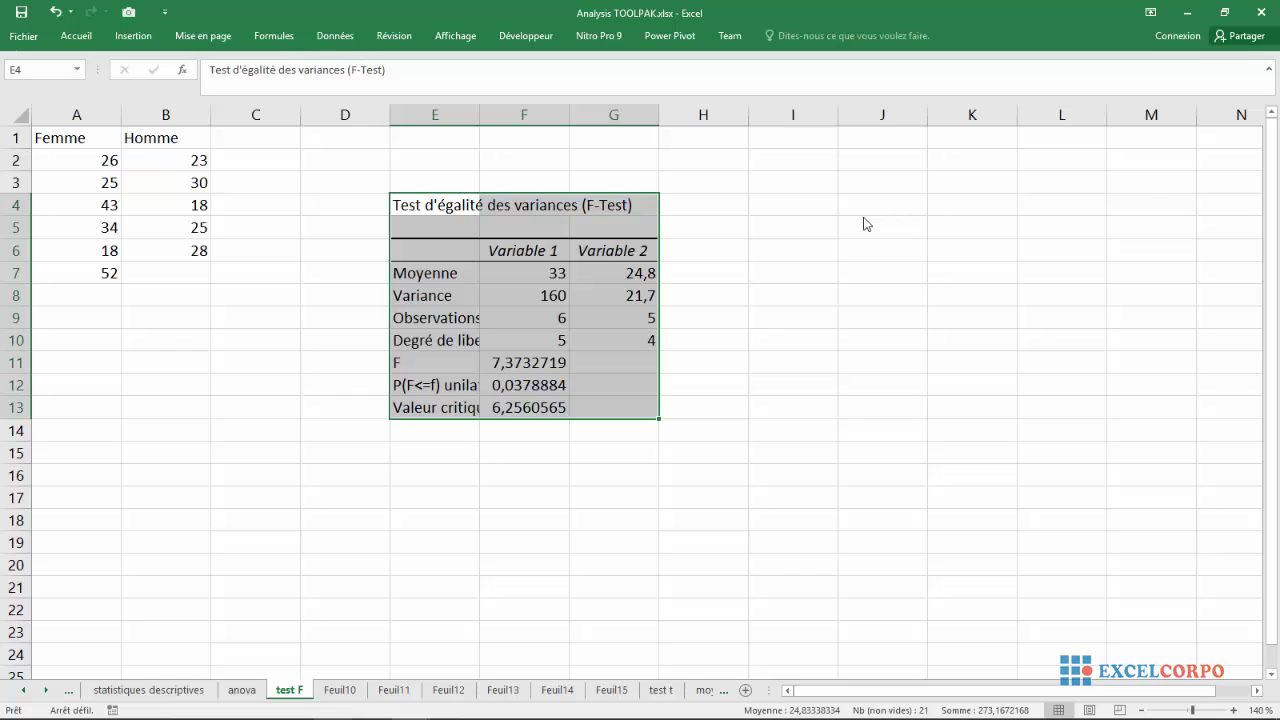
Adjust column E's width so the table's row labels show better
drag(483, 117, 509, 117)
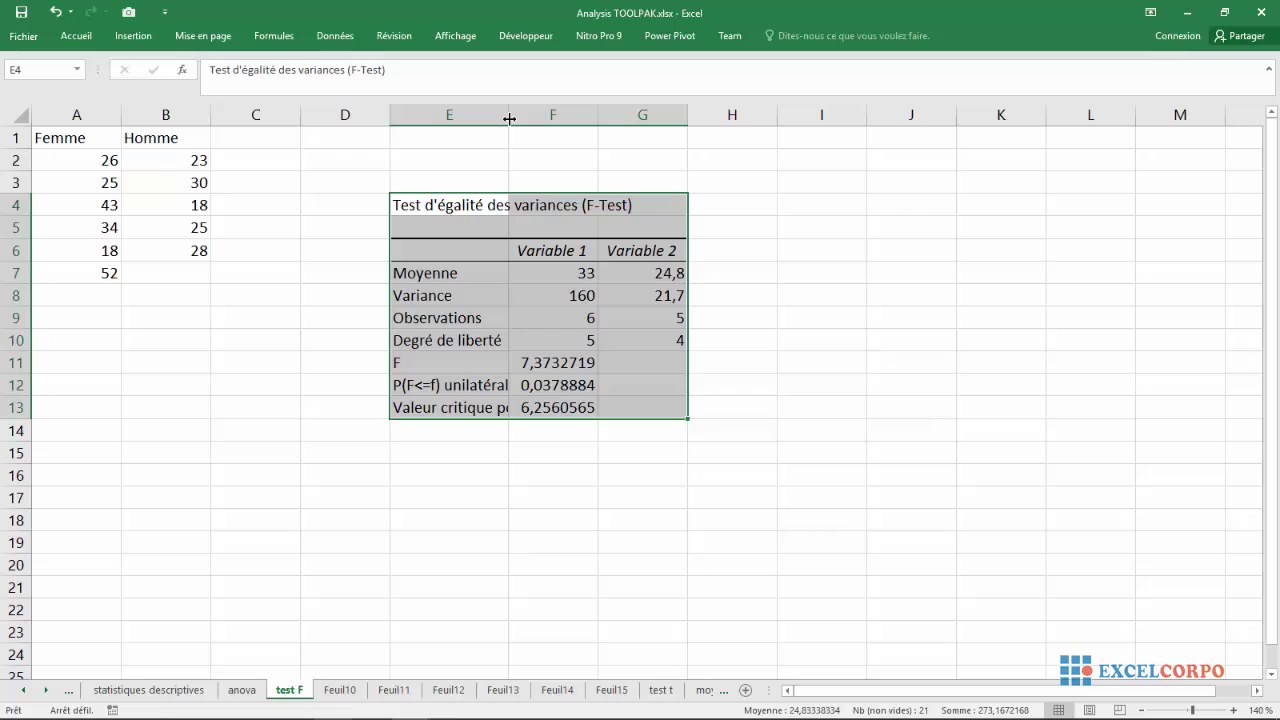
drag(509, 118, 497, 117)
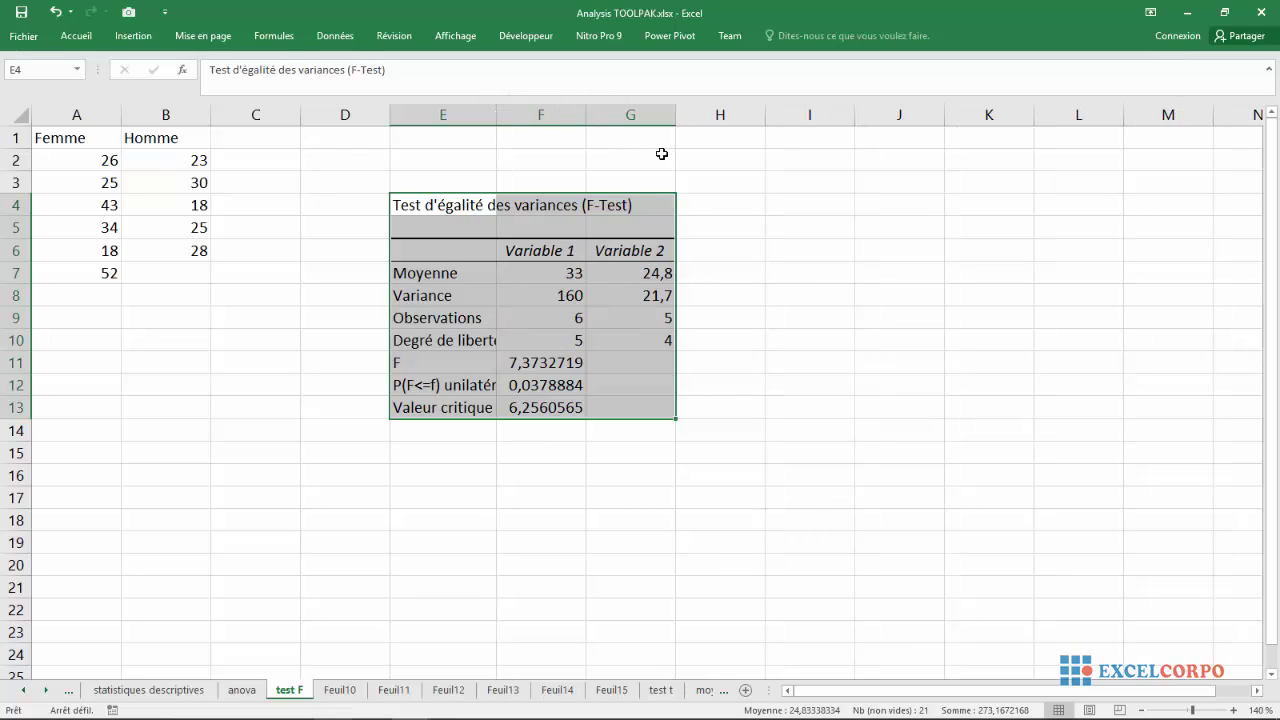
click(797, 236)
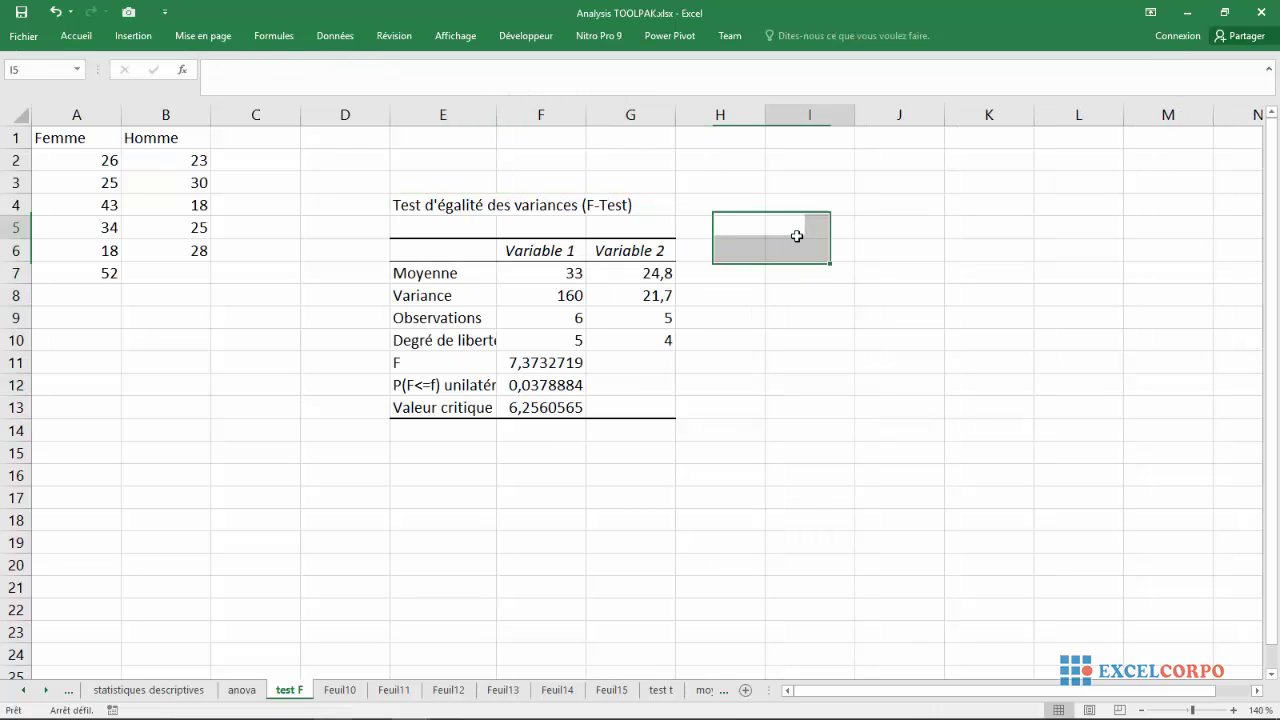
Review the results title in E4 and the Variable 1 and Variable 2 headers
click(489, 197)
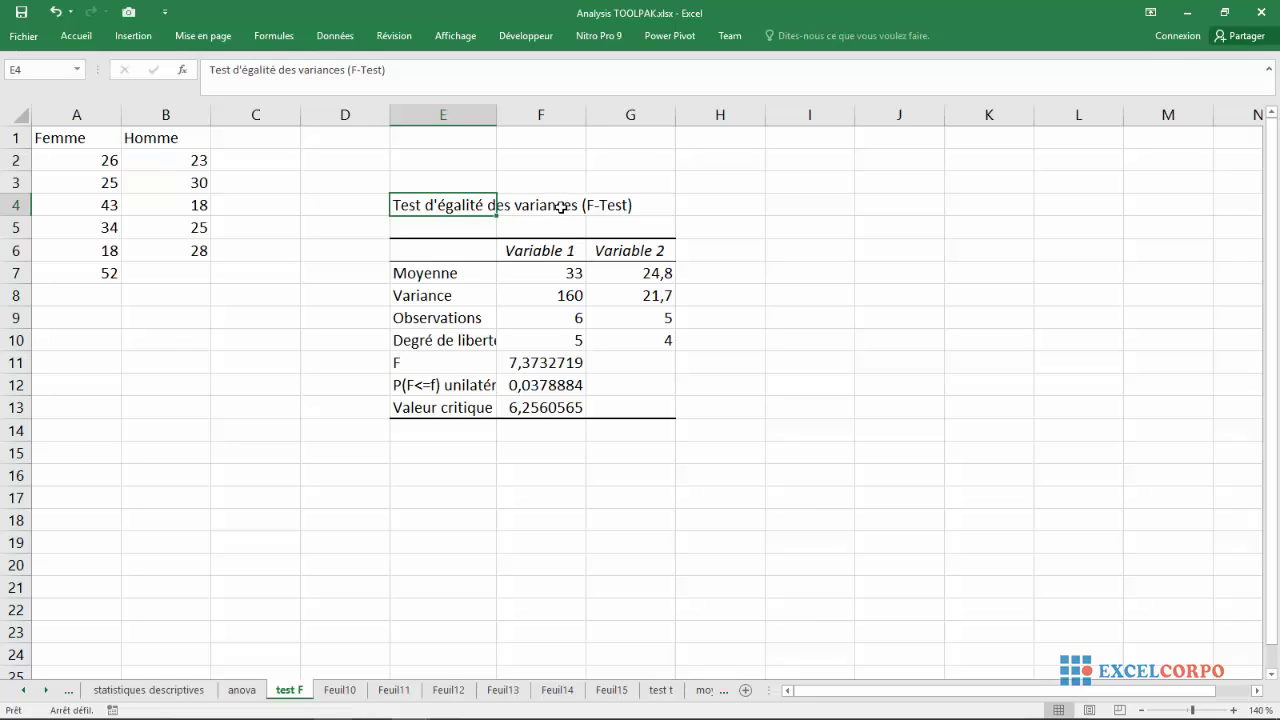
click(561, 206)
click(542, 251)
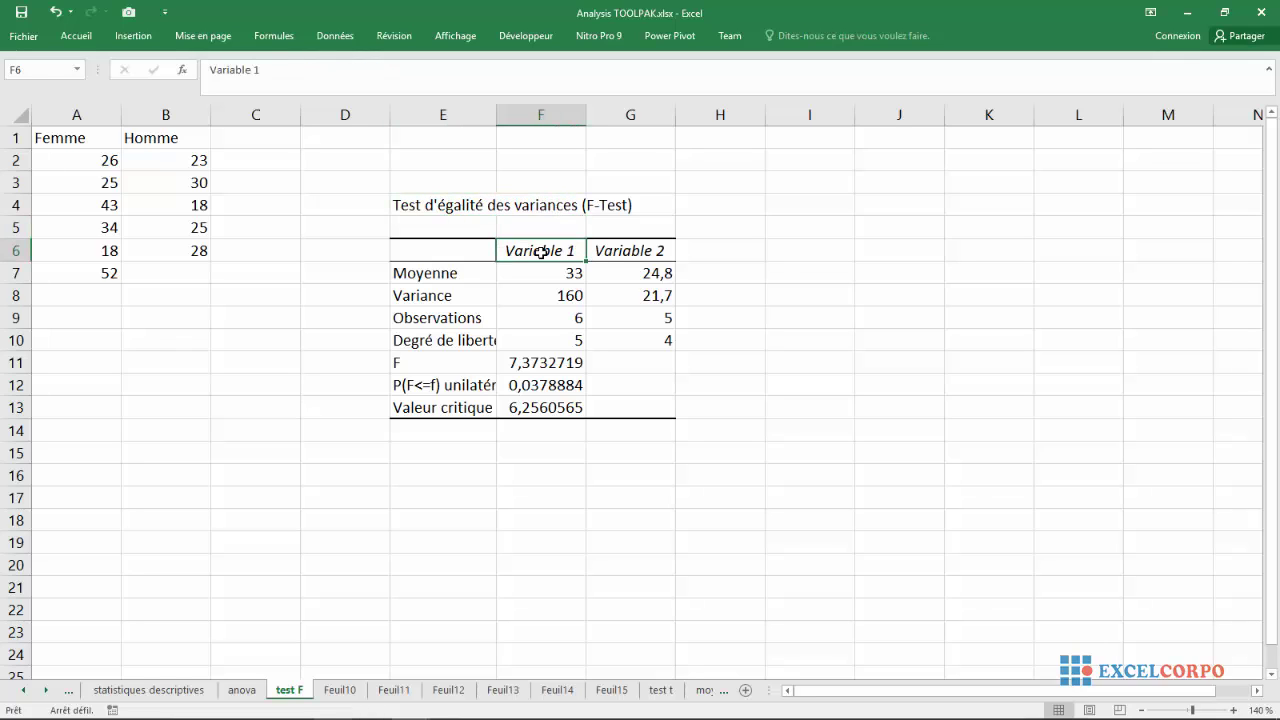
click(628, 253)
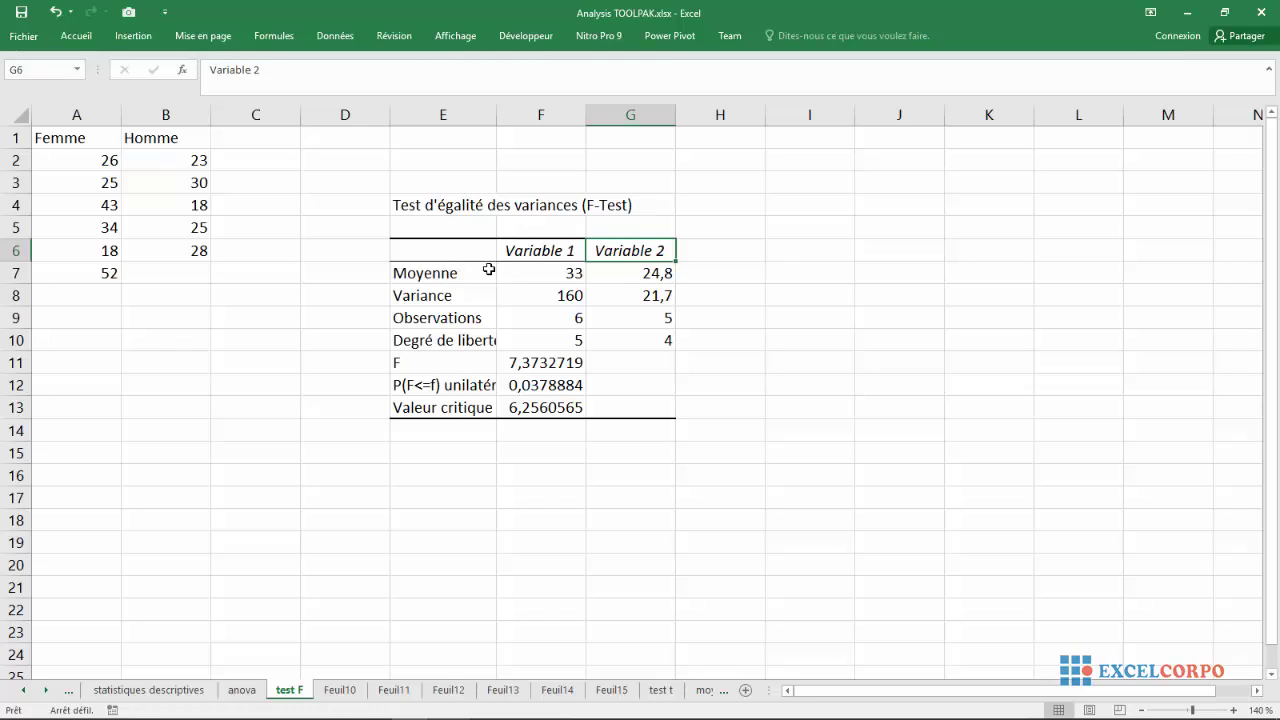
Go through the means (33, 24,8), variances (160, 21,7) and observations (6, 5)
click(557, 276)
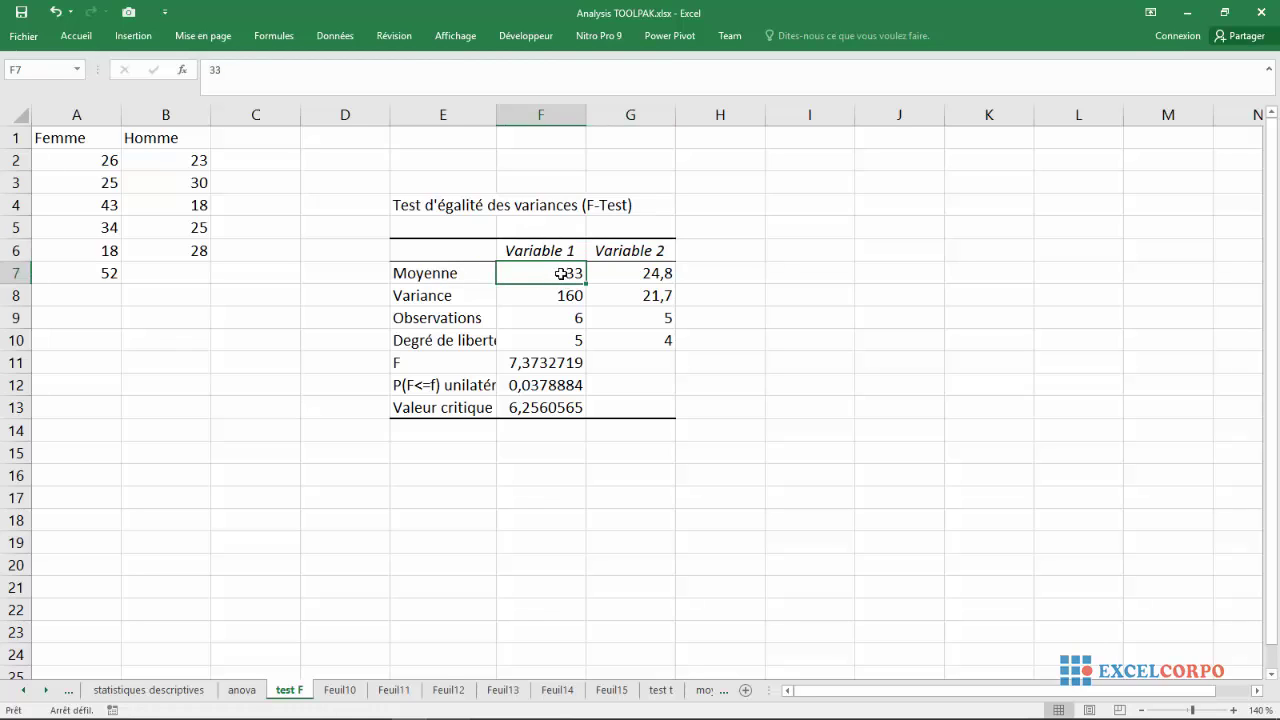
click(657, 268)
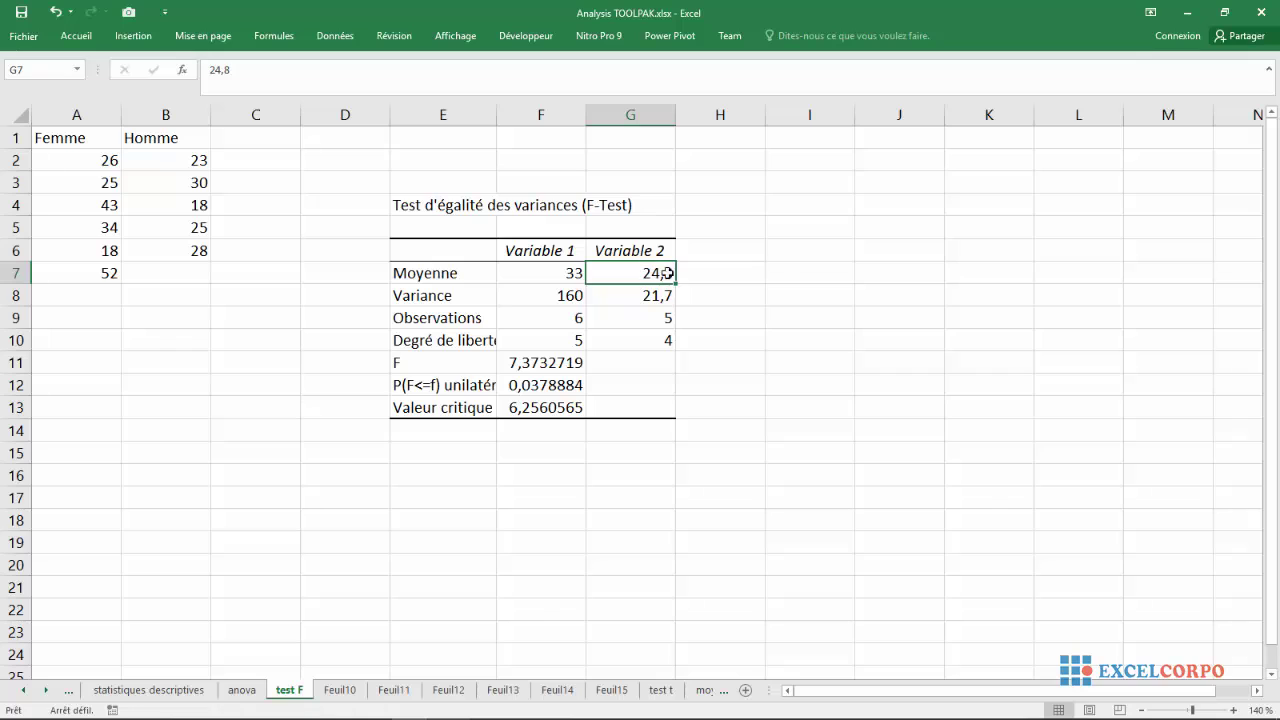
click(511, 299)
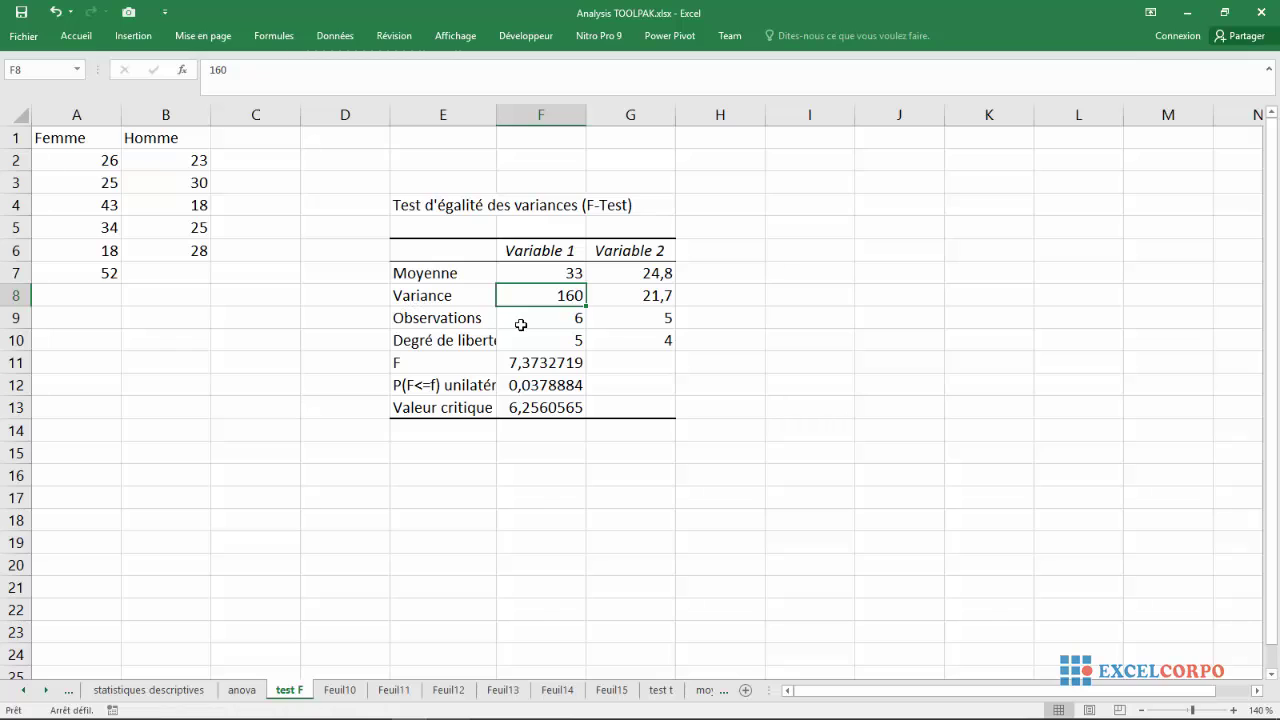
click(628, 300)
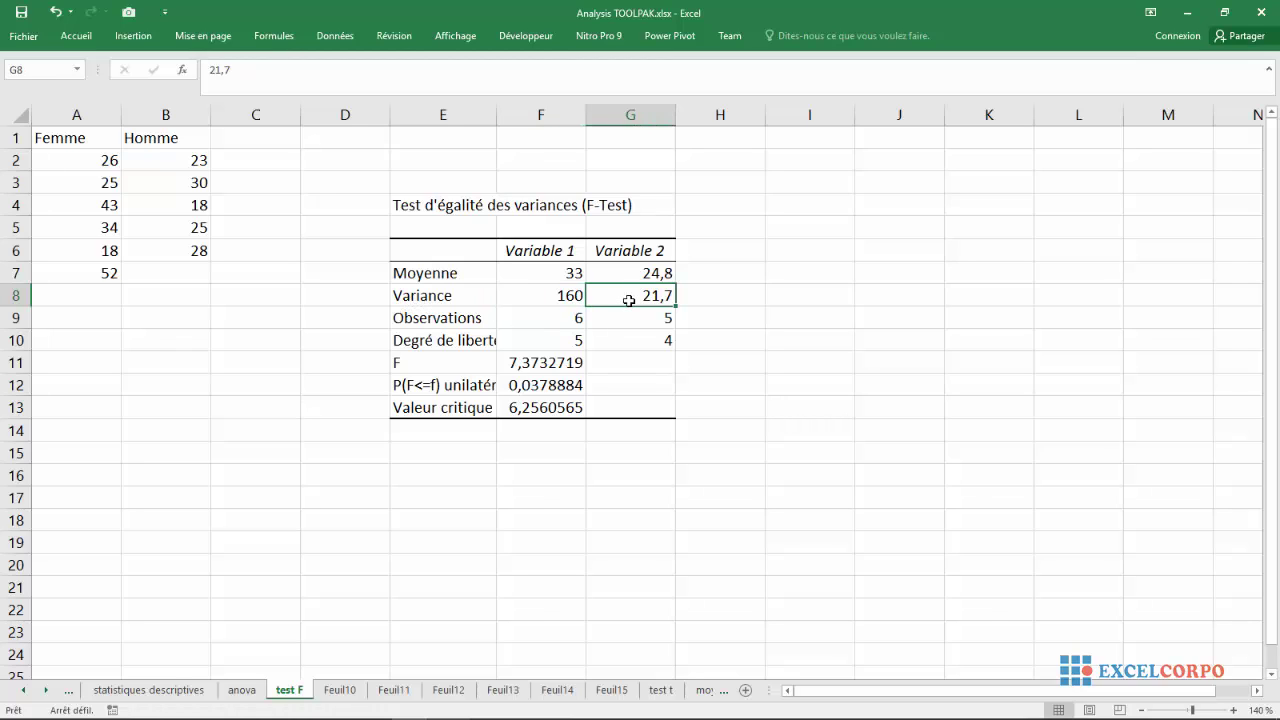
click(566, 323)
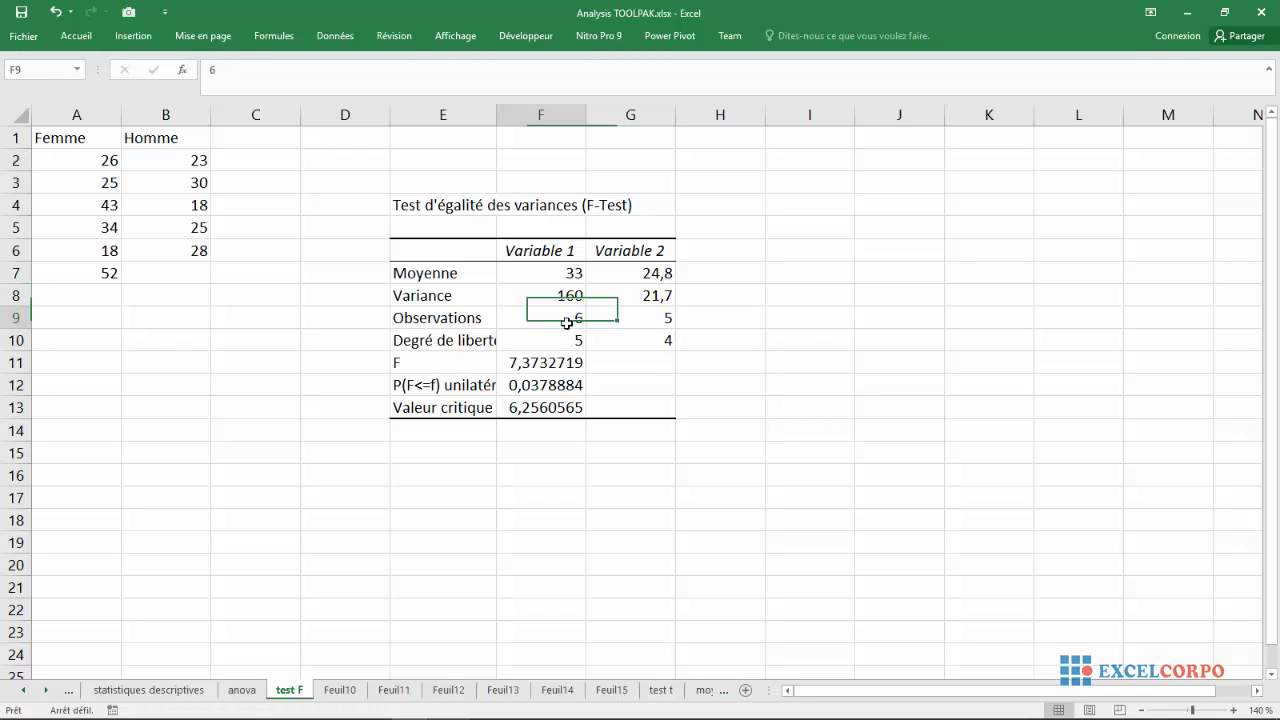
click(650, 314)
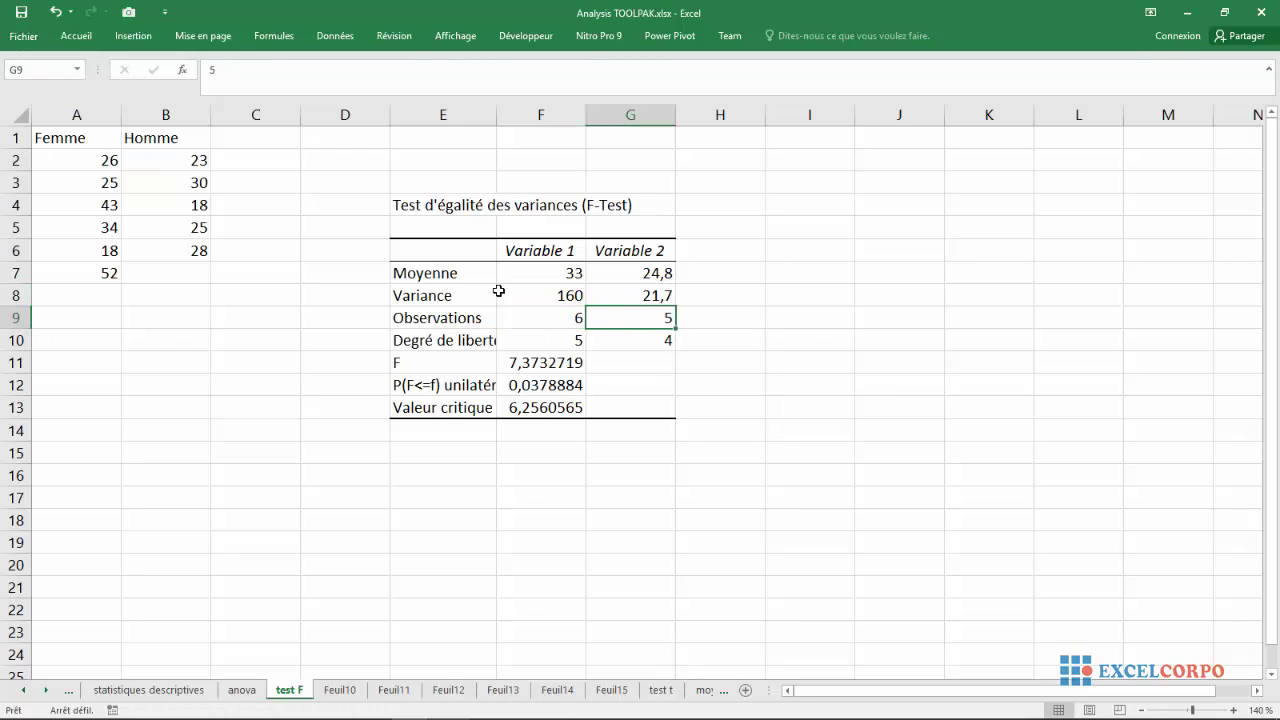
Widen column E and review degrees of freedom 5 and 4, F 7,3732719, p 0,0378884
drag(497, 114, 517, 120)
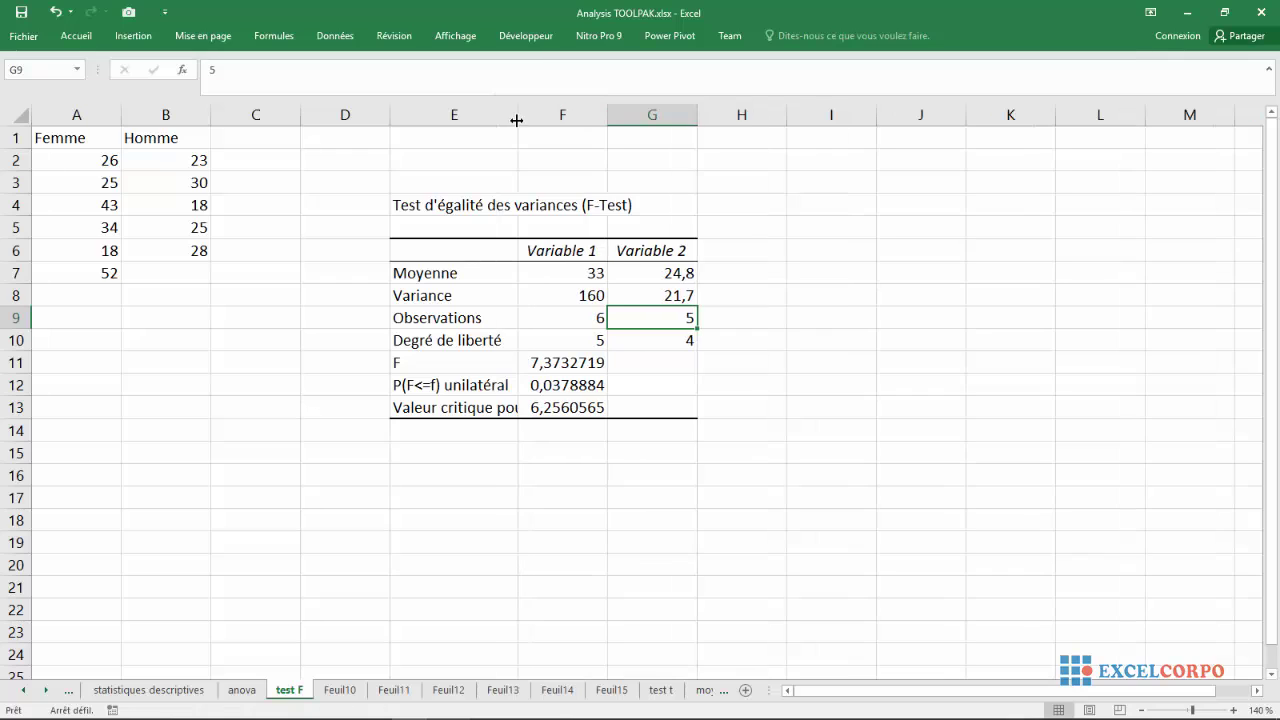
click(569, 347)
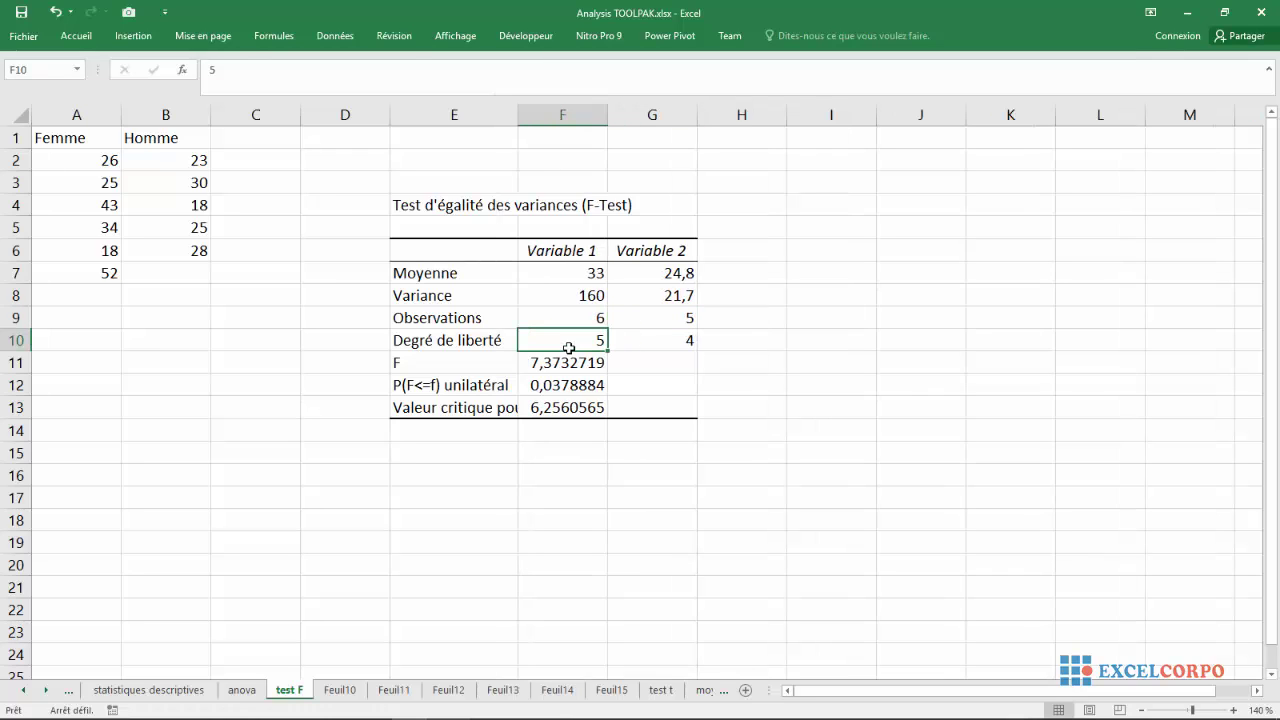
click(640, 344)
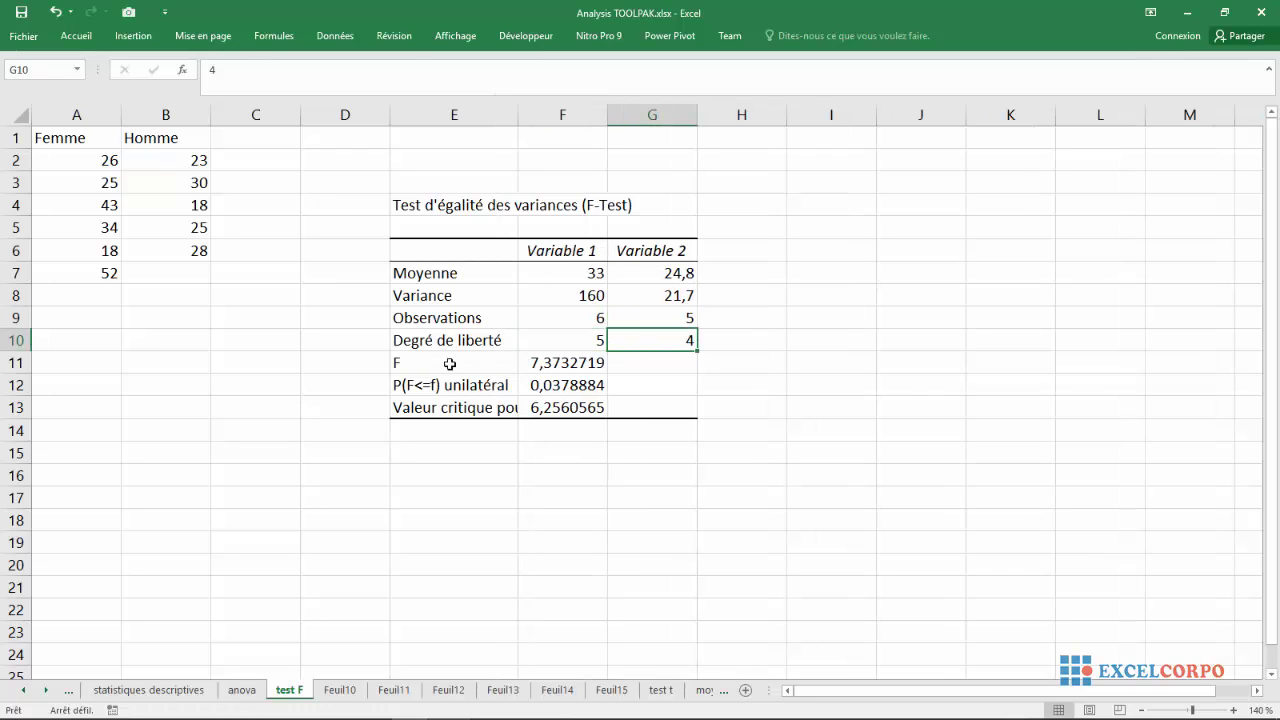
click(545, 364)
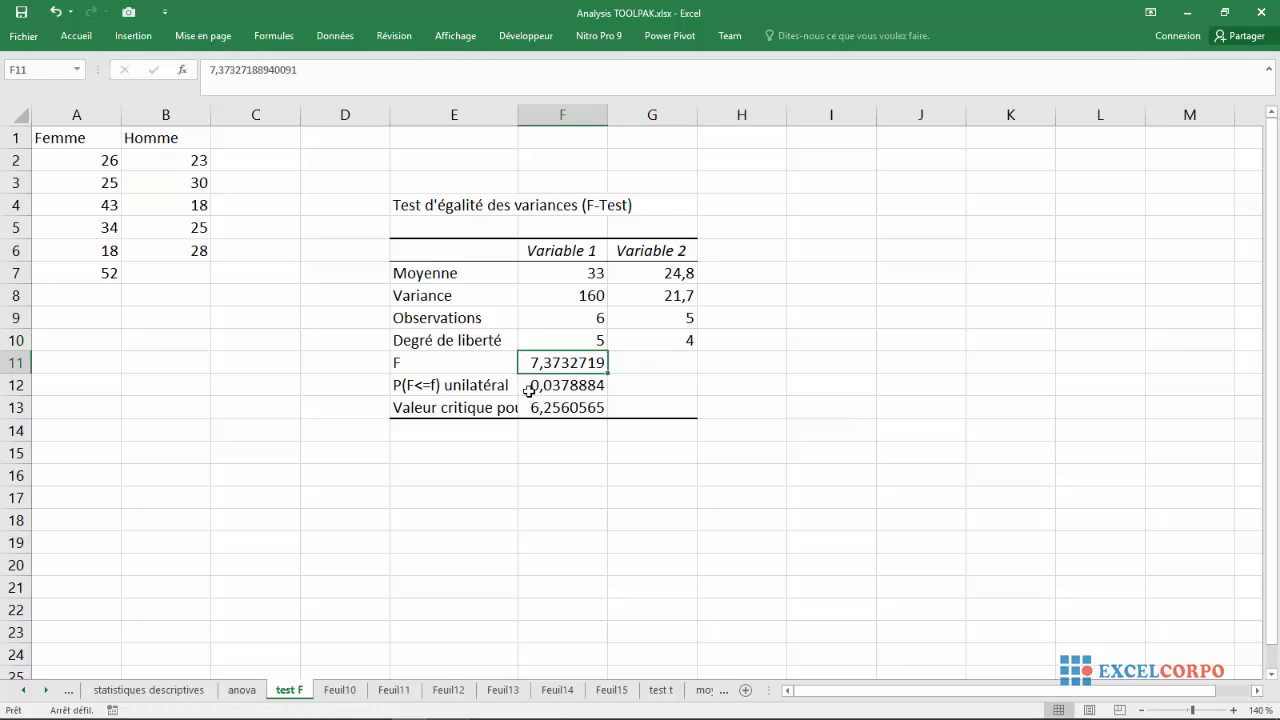
click(530, 388)
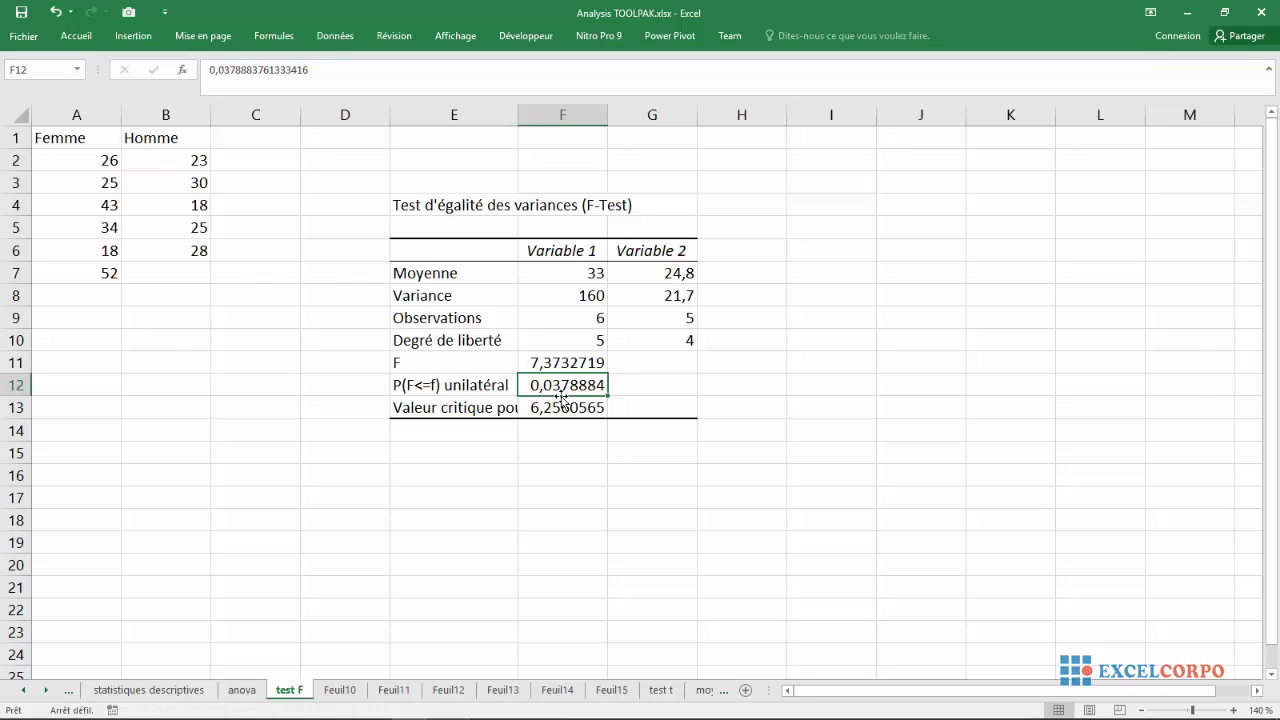
click(445, 416)
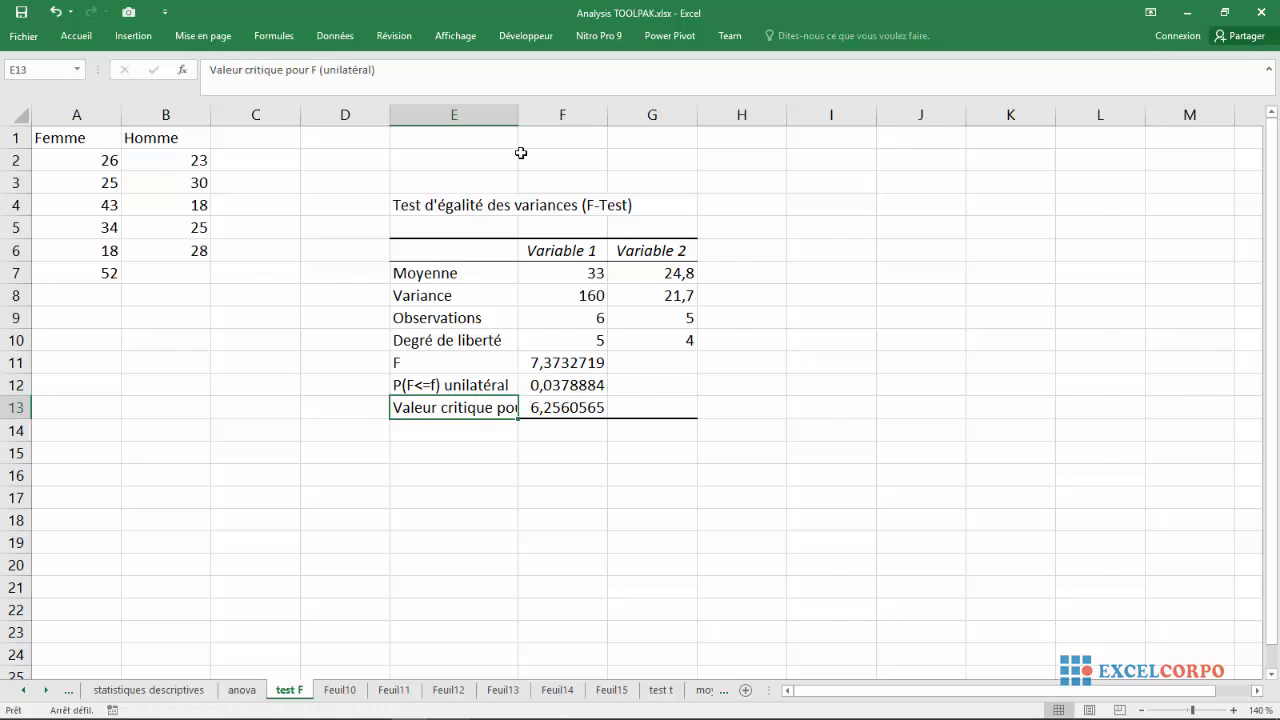
Widen column E until 'Valeur critique pour F (unilatéral)' fits, then check the F row
click(568, 127)
drag(518, 114, 625, 117)
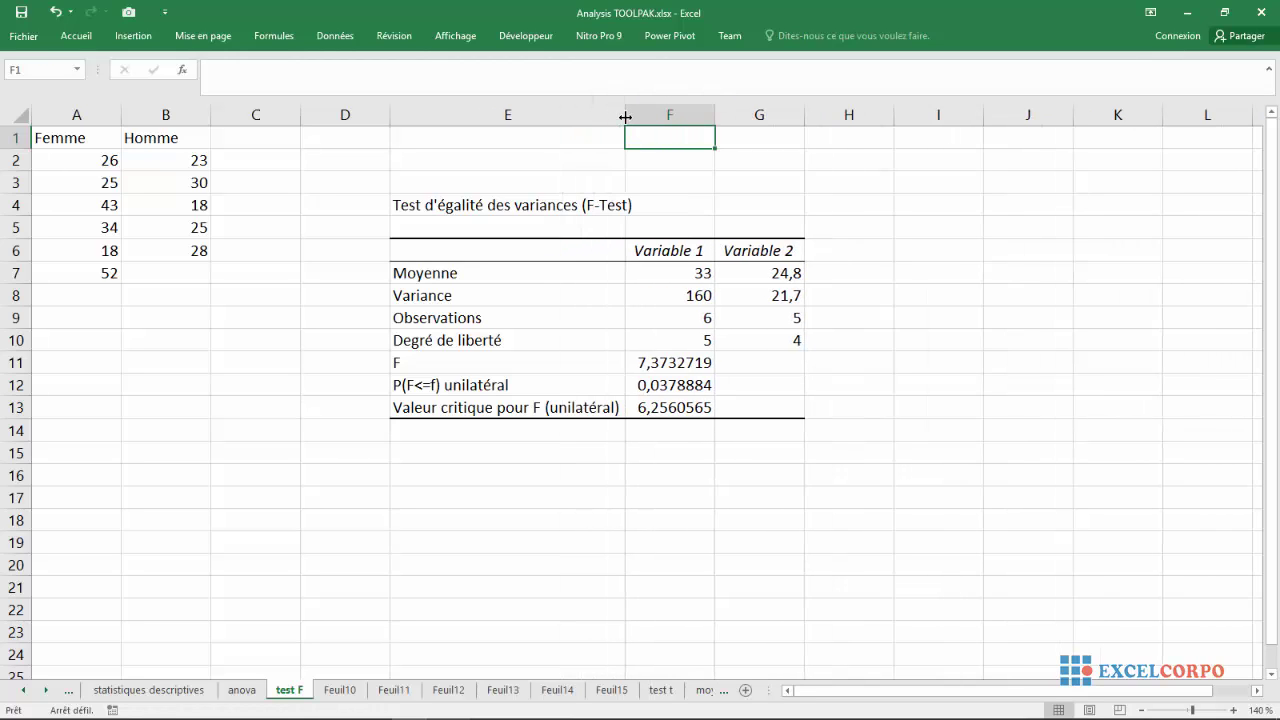
click(511, 359)
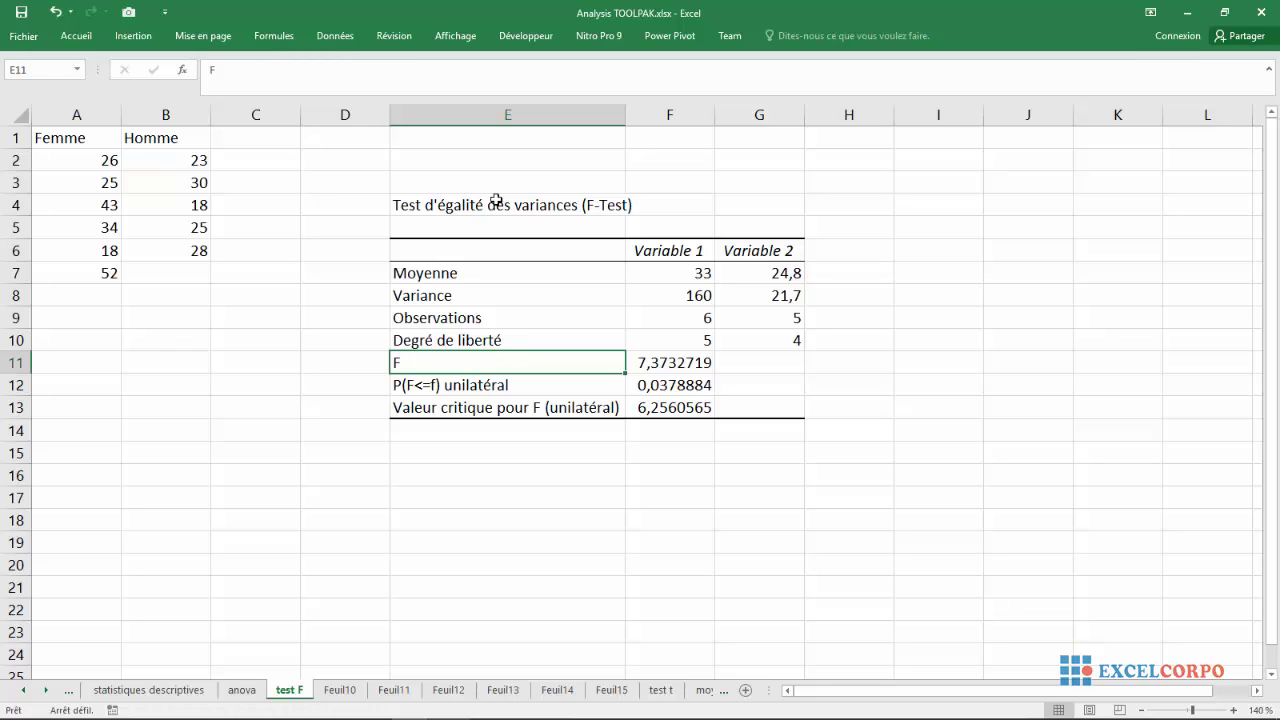
Compare the variances 160 for Femme and 21,7 for Homme in F8 and G8
click(665, 296)
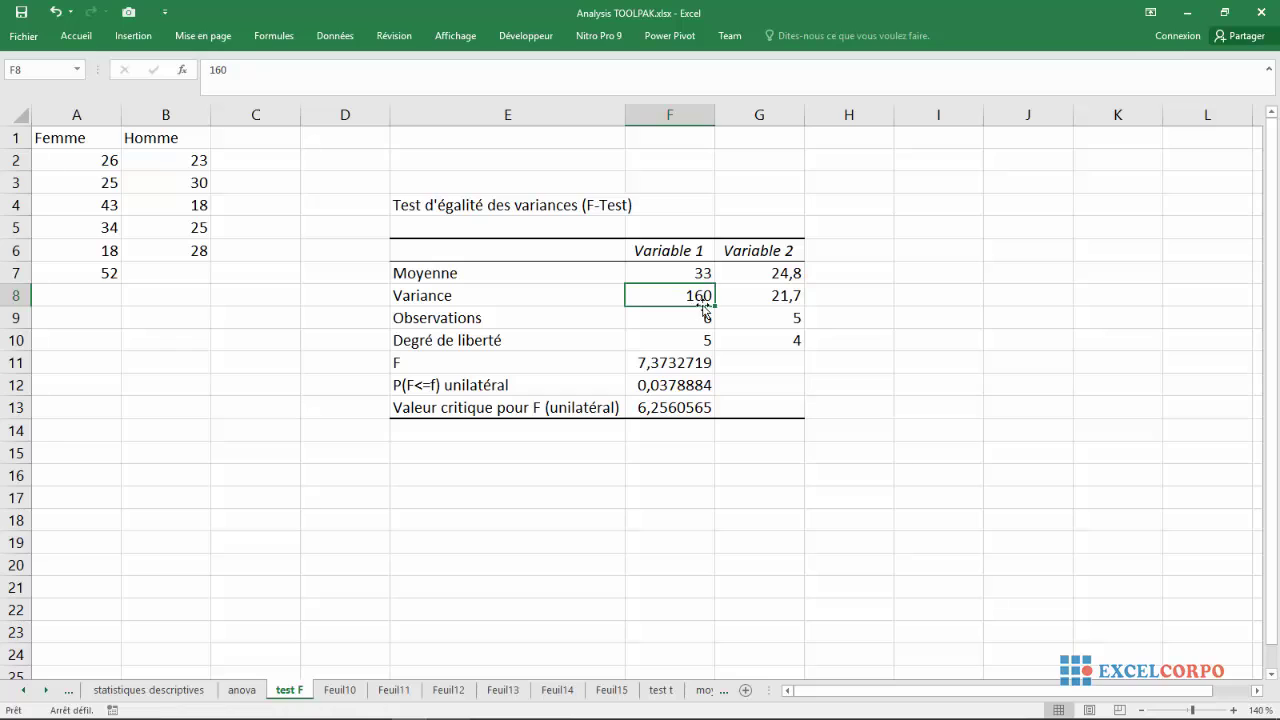
click(759, 295)
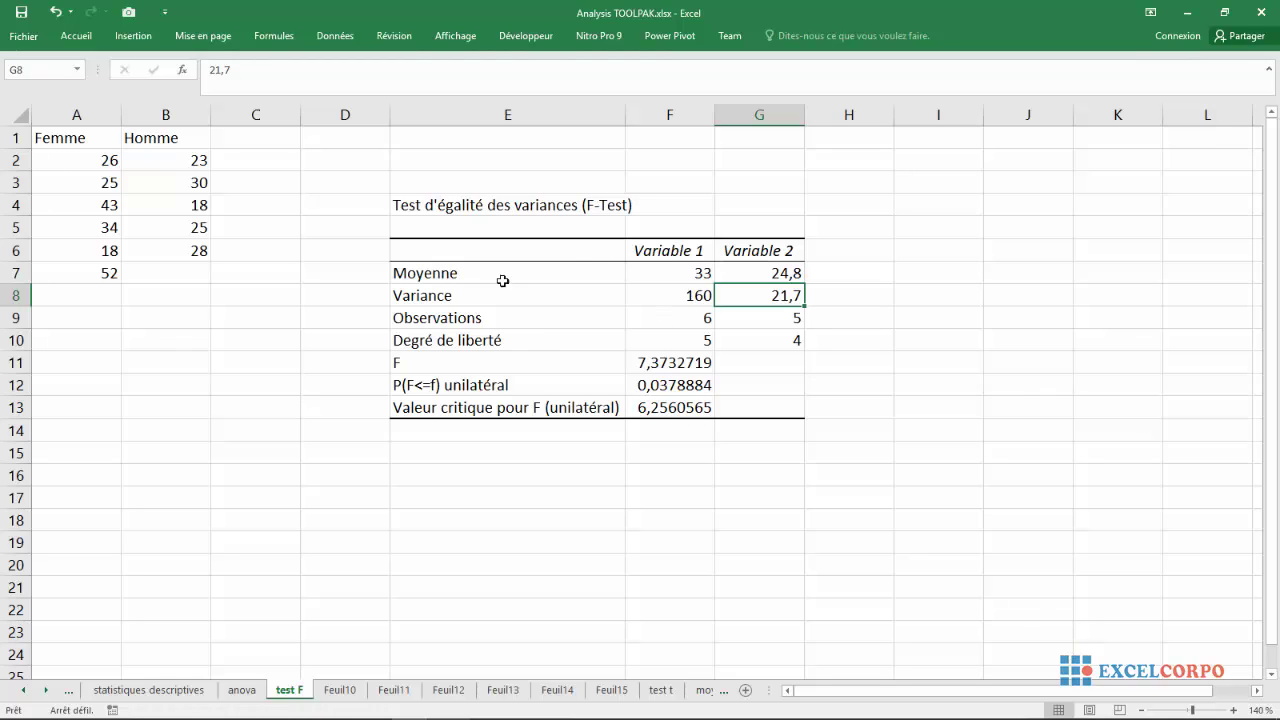
click(660, 291)
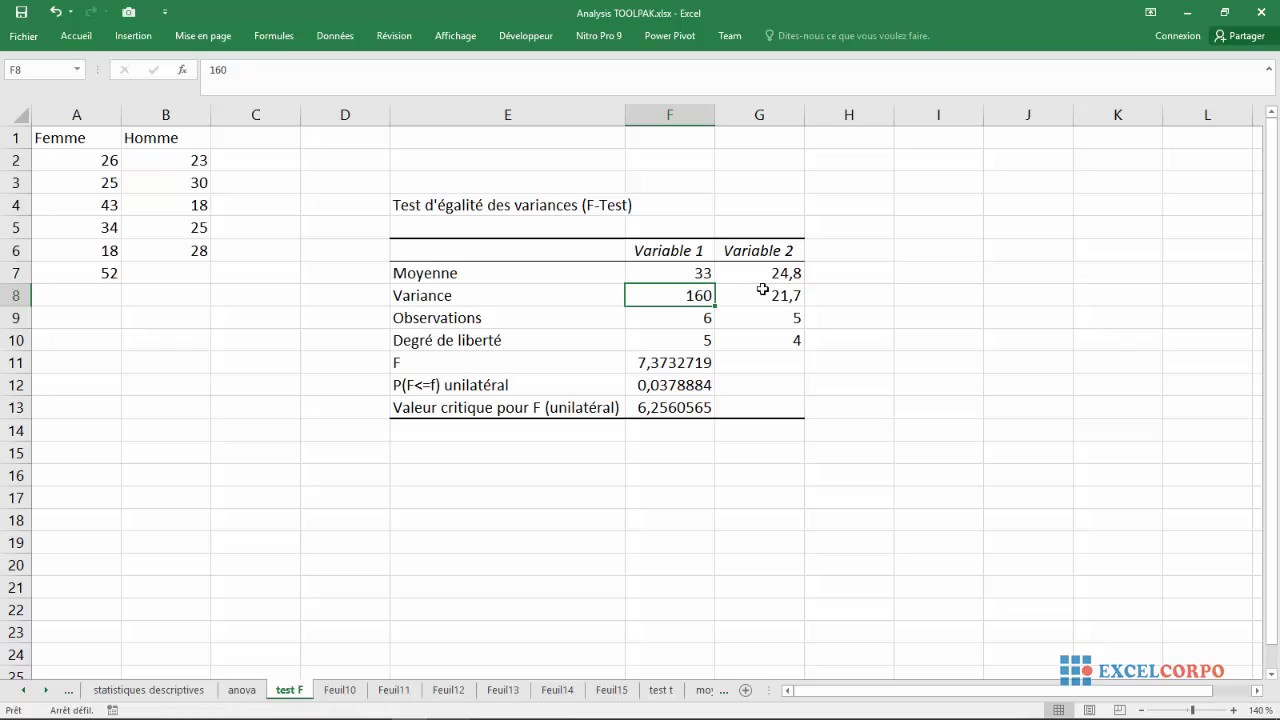
click(761, 295)
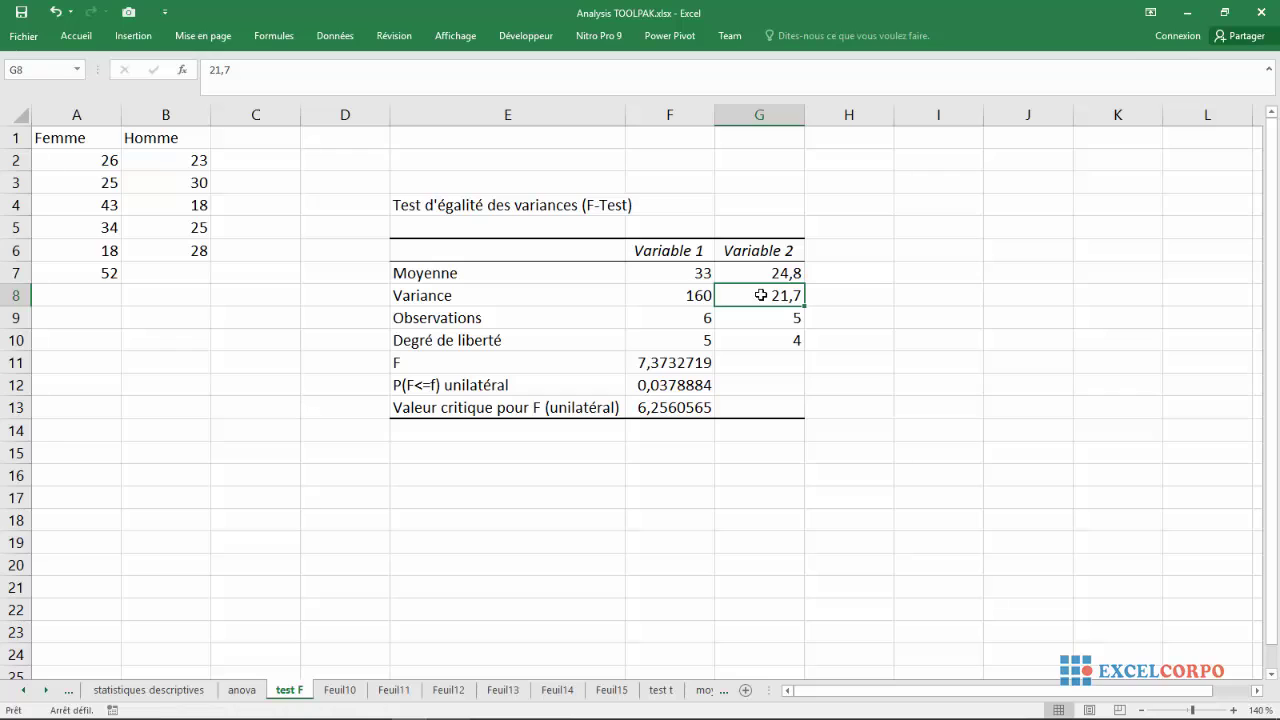
click(650, 246)
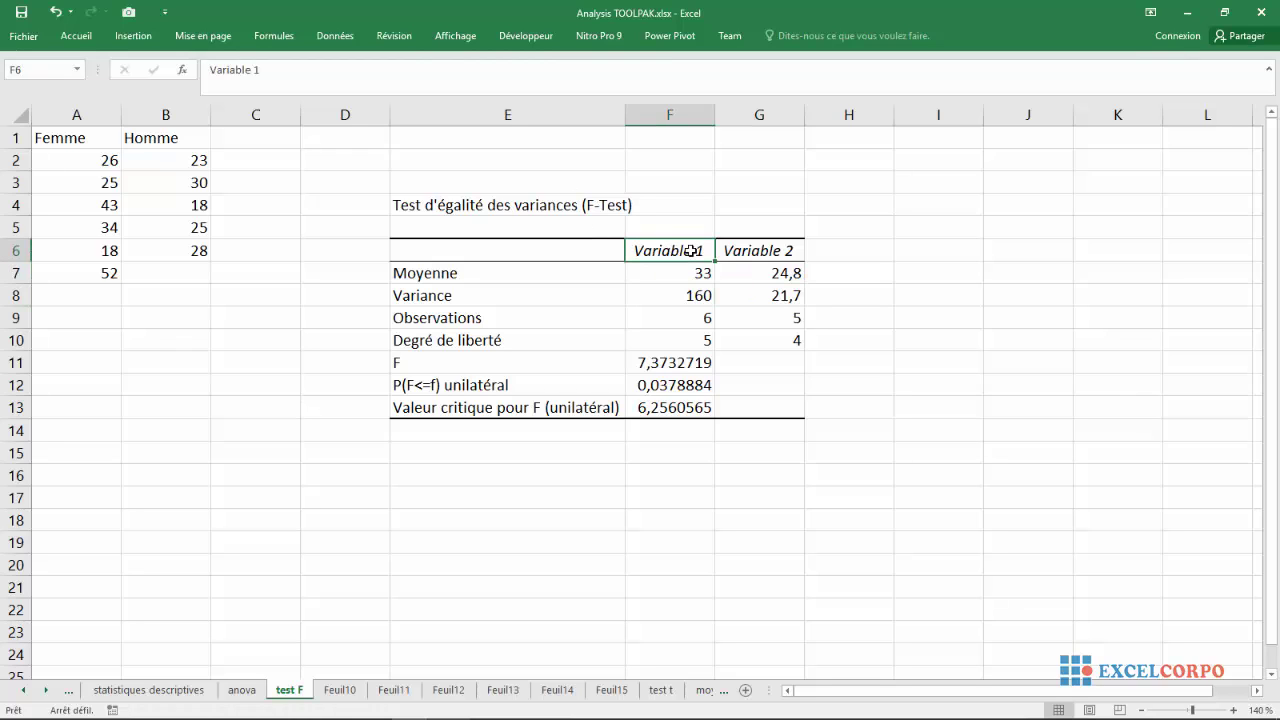
click(743, 253)
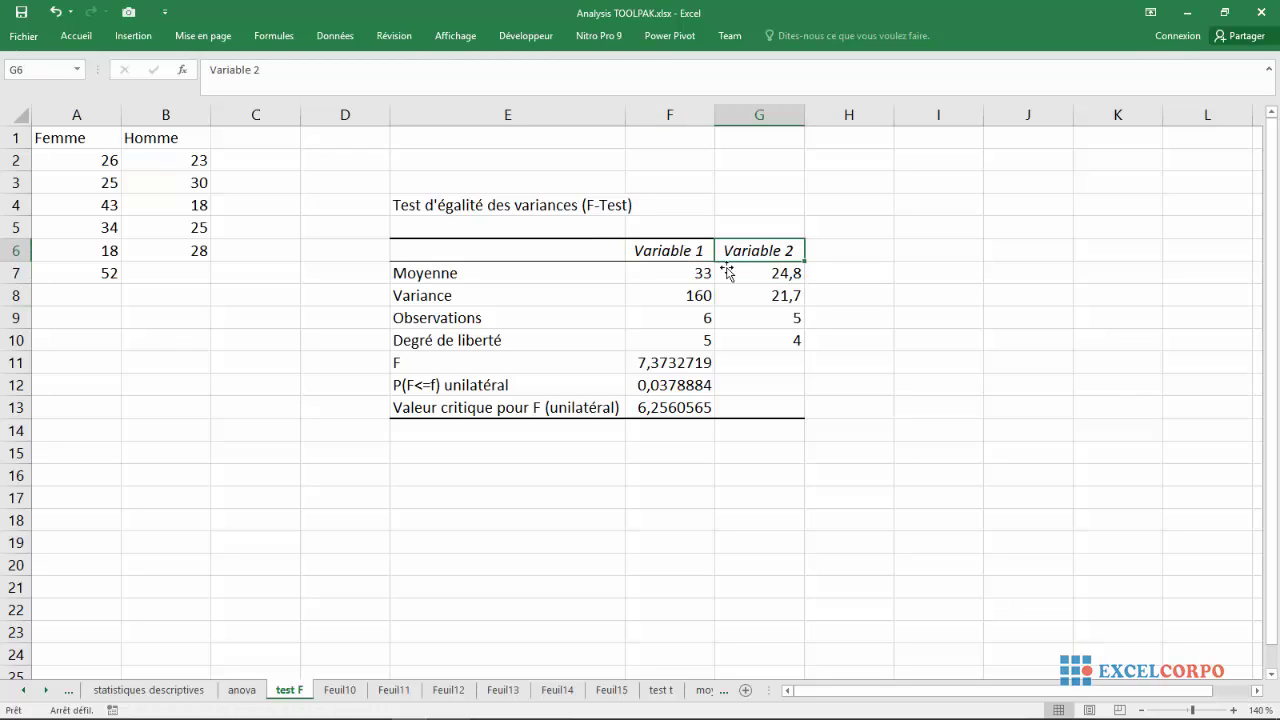
click(525, 369)
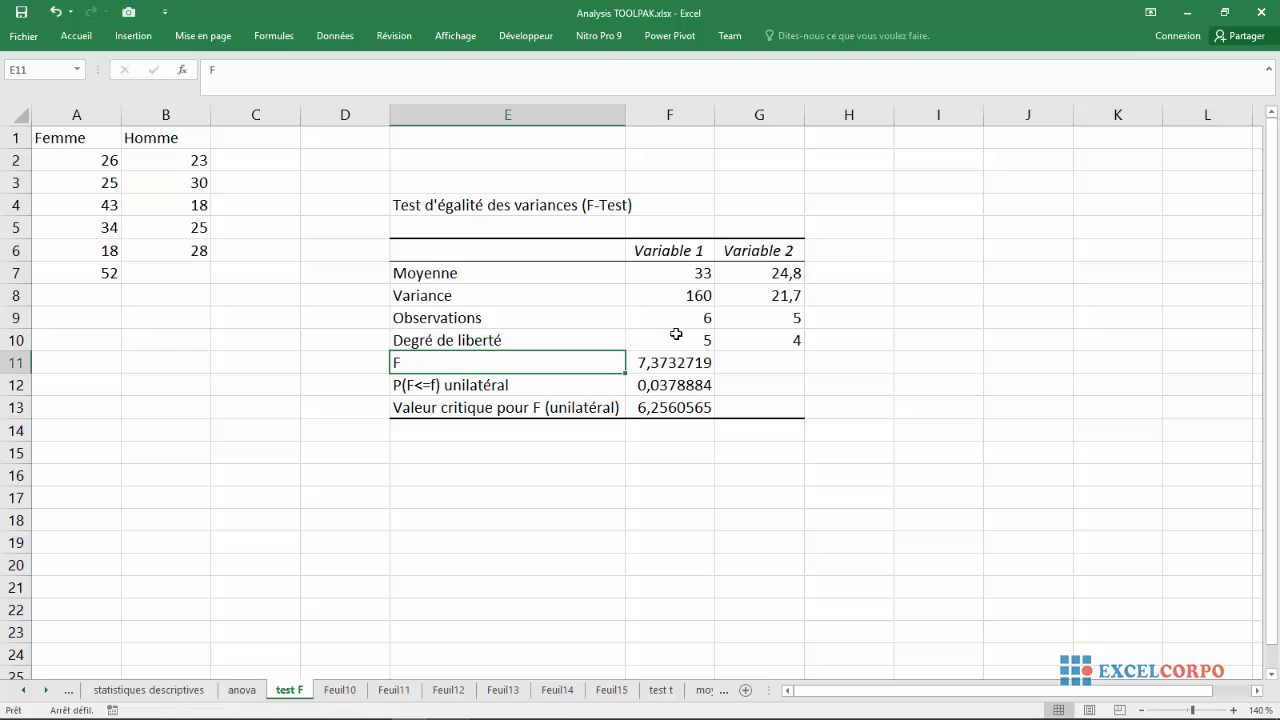
click(676, 293)
click(779, 295)
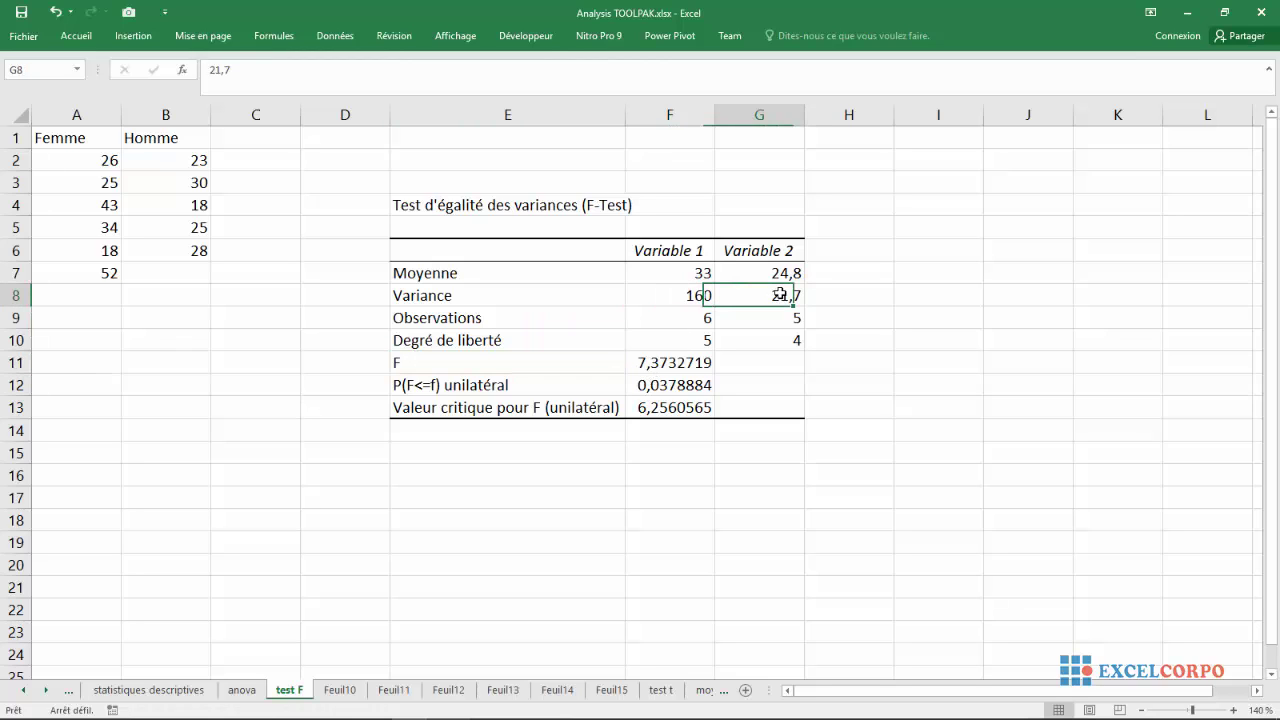
click(667, 367)
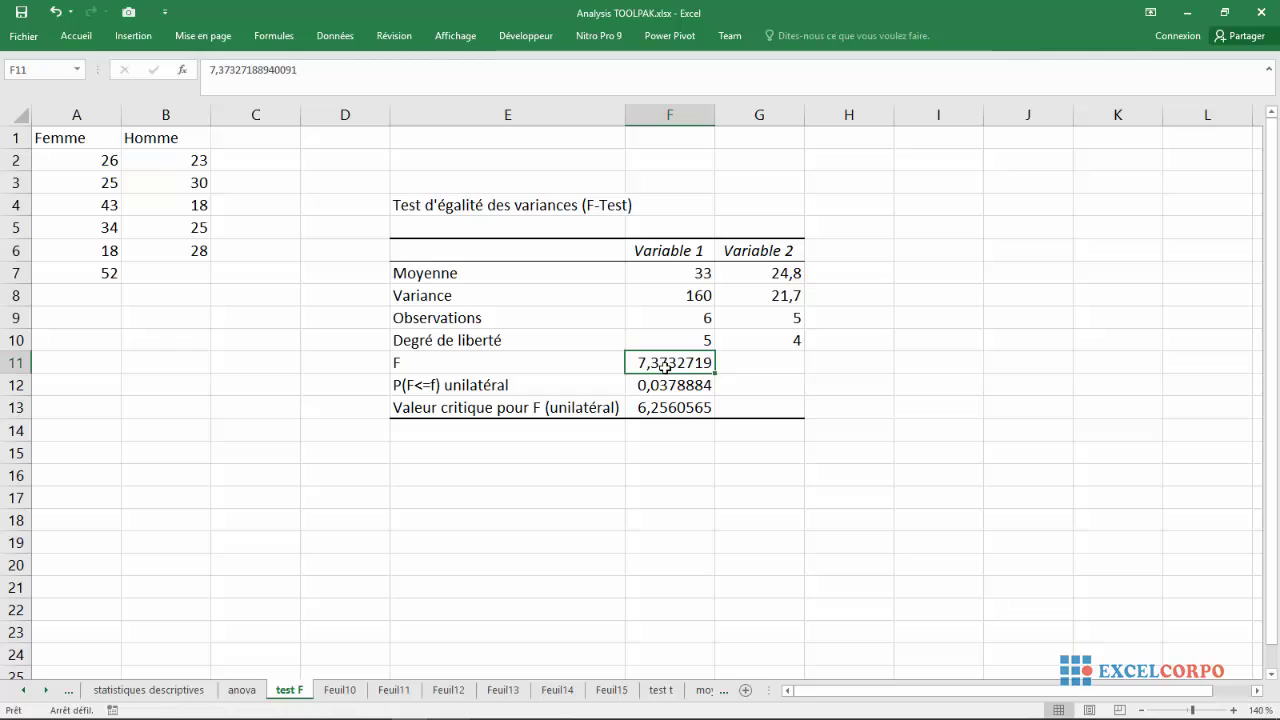
click(498, 364)
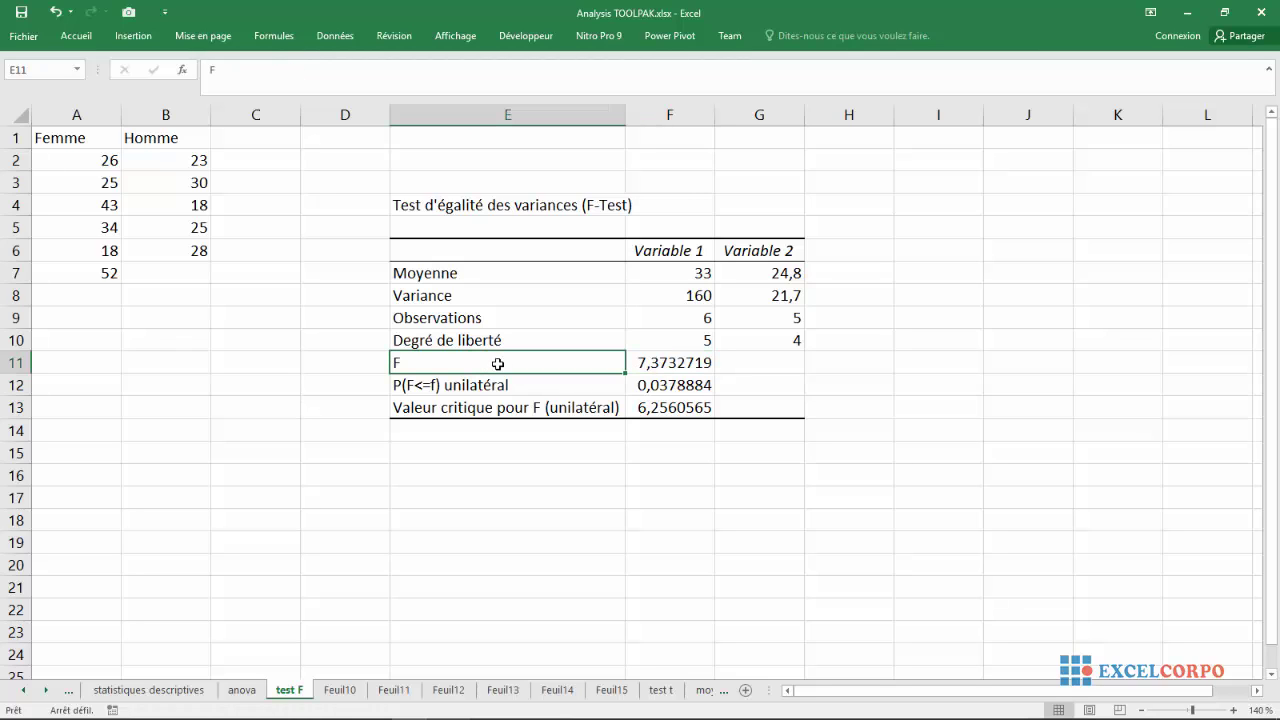
click(473, 408)
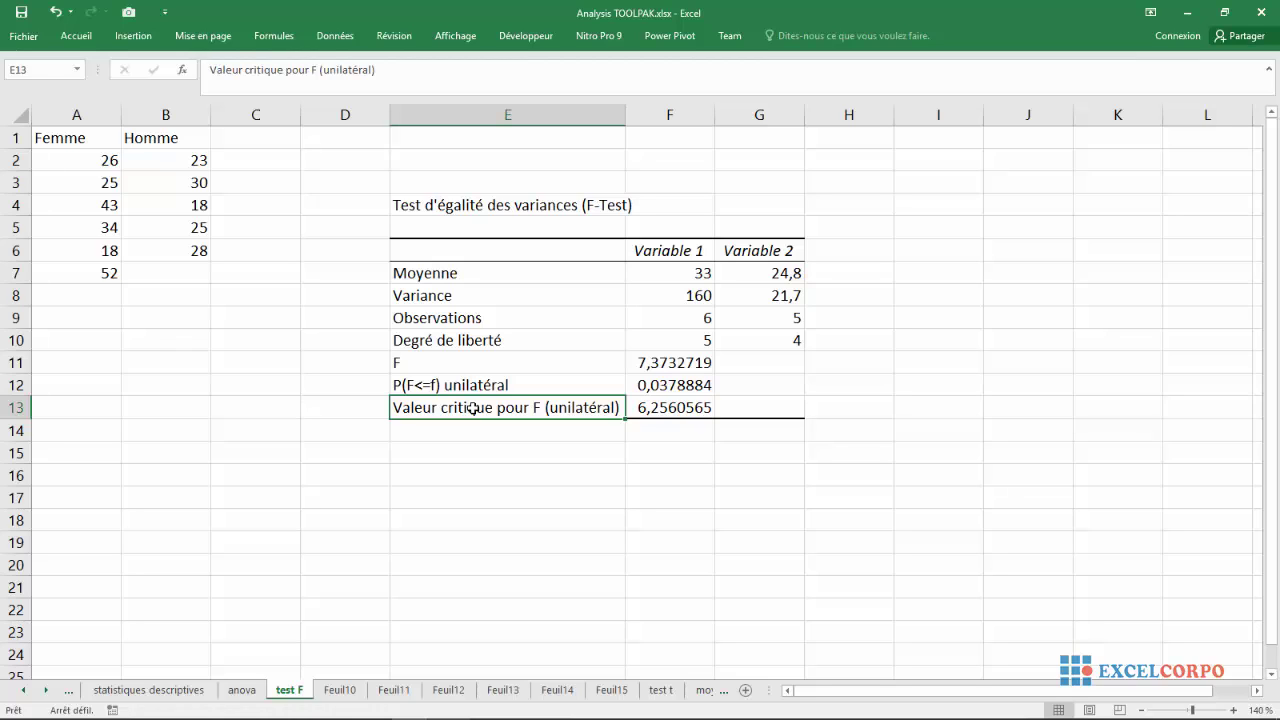
key(Up)
key(Up)
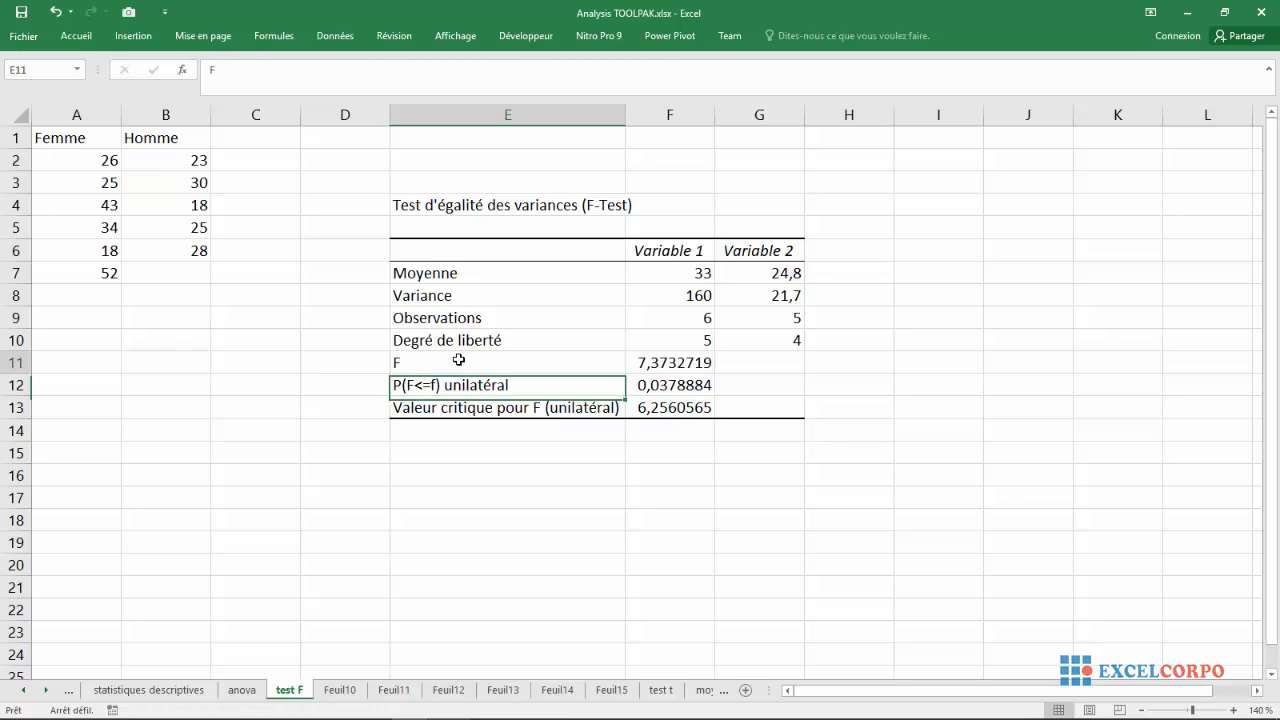
click(447, 409)
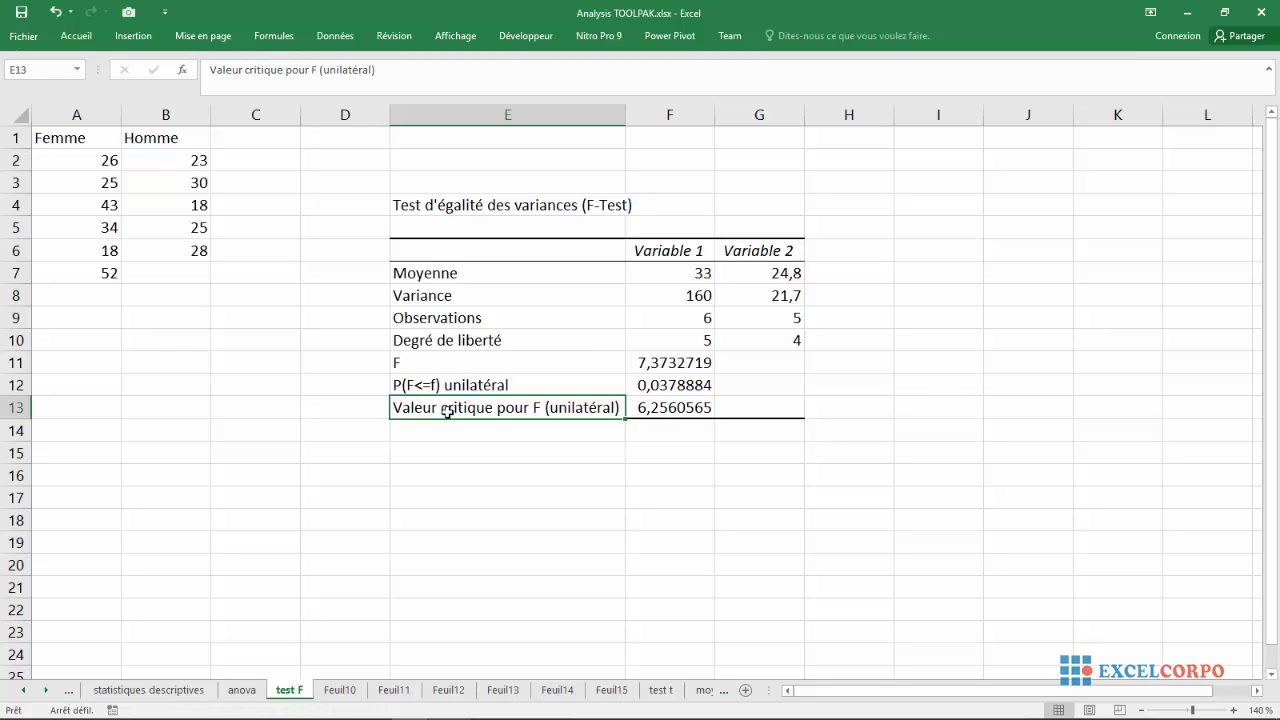
click(648, 369)
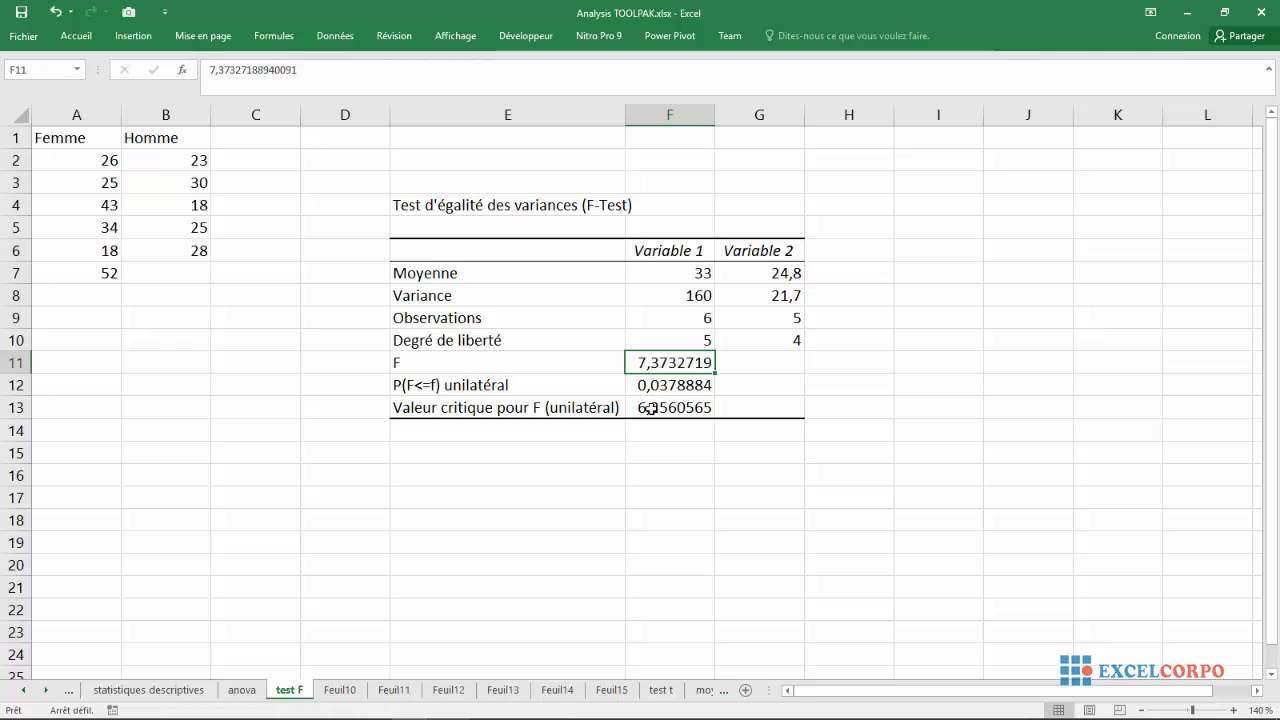
key(Down)
key(Down)
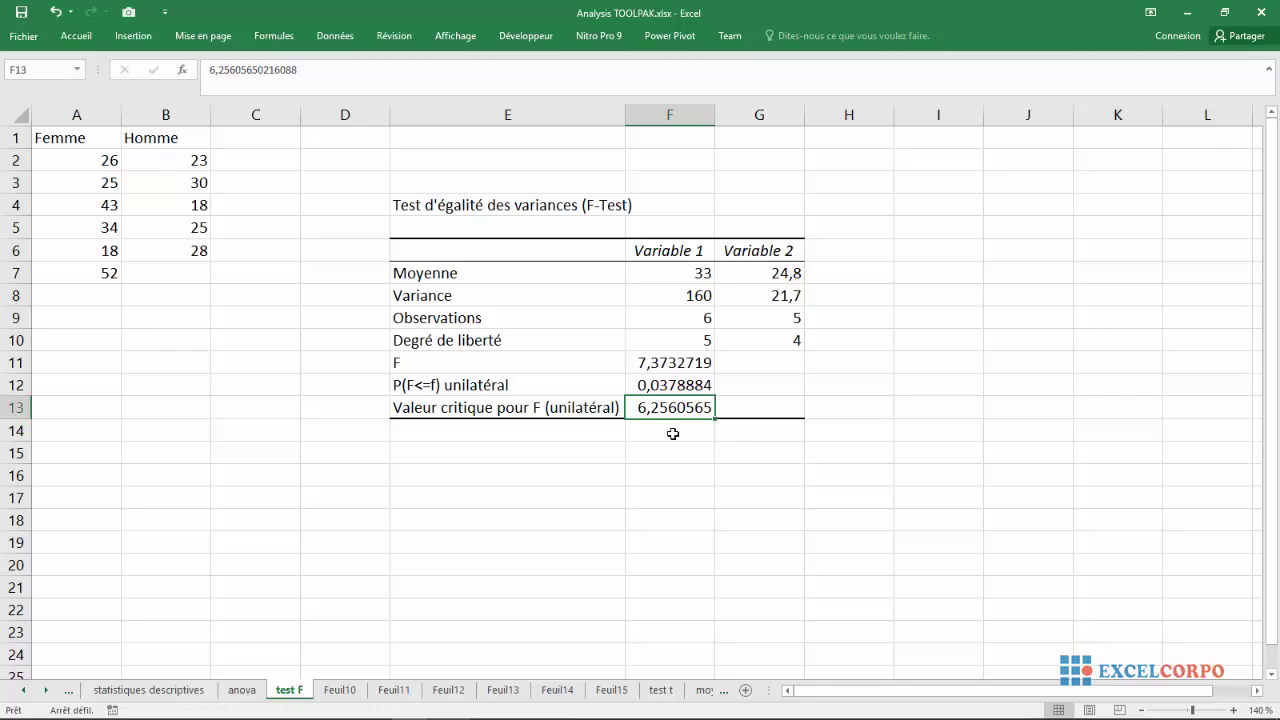
click(640, 363)
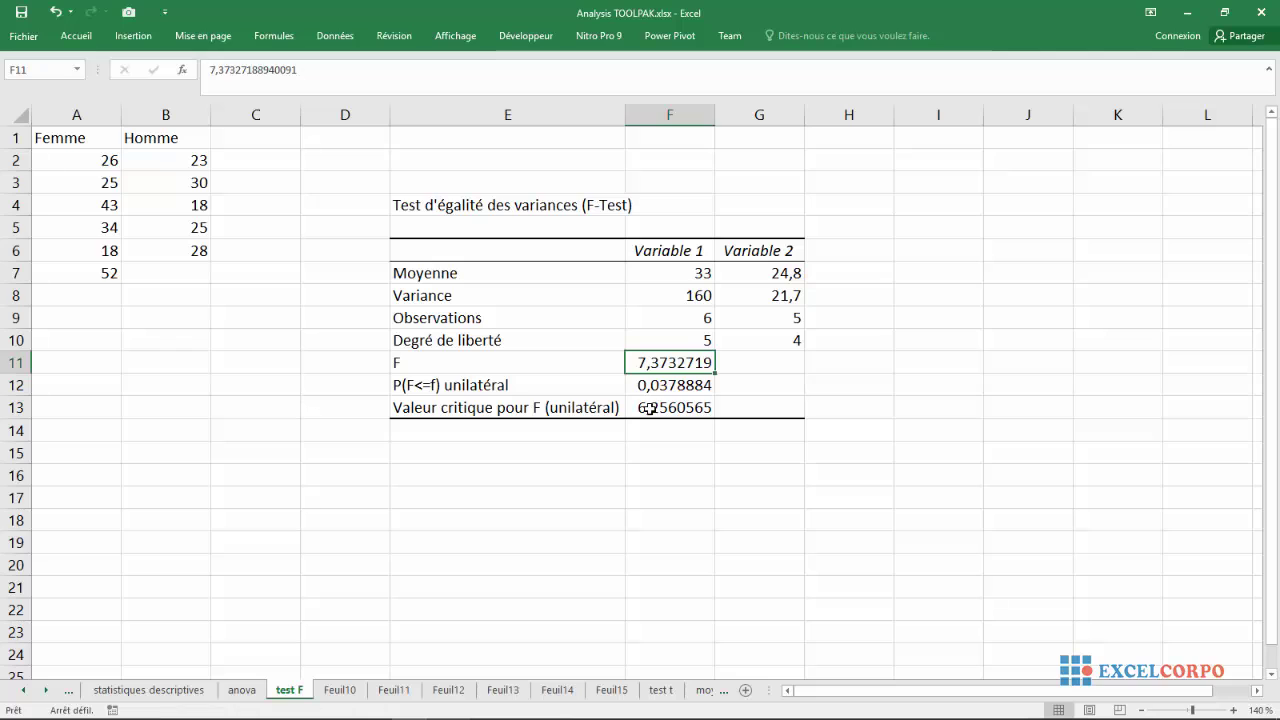
click(656, 407)
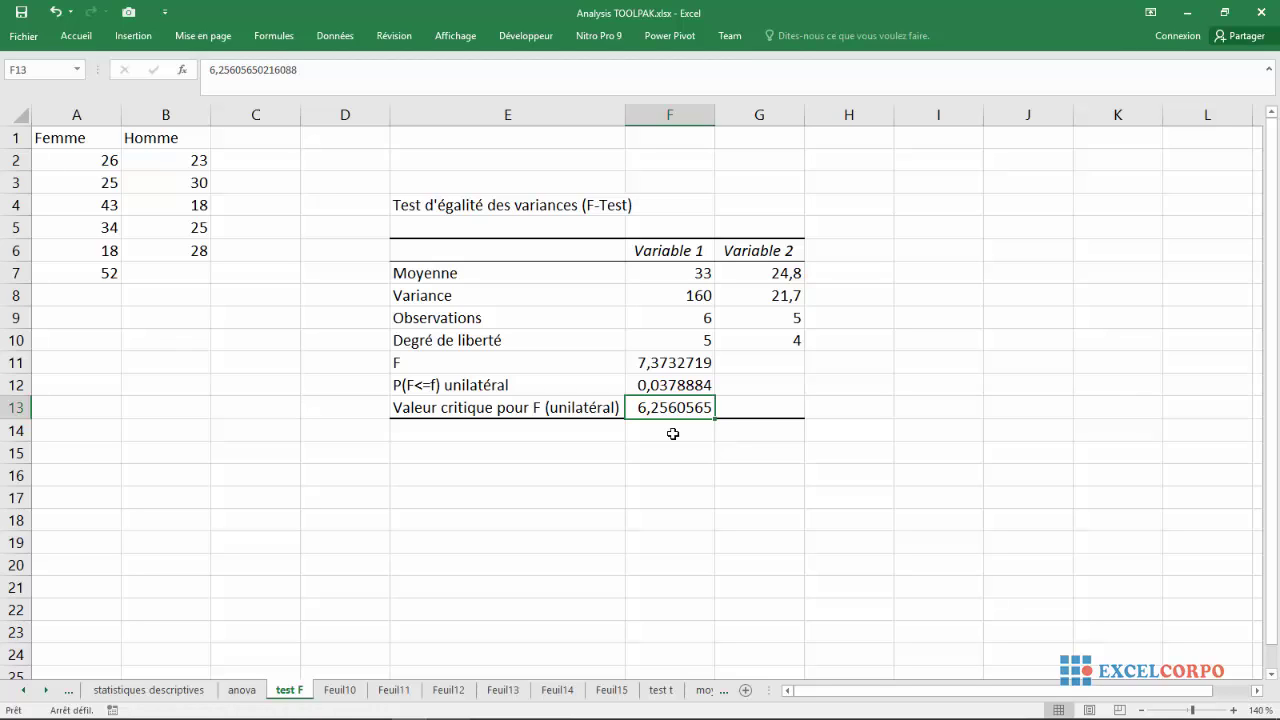
click(648, 366)
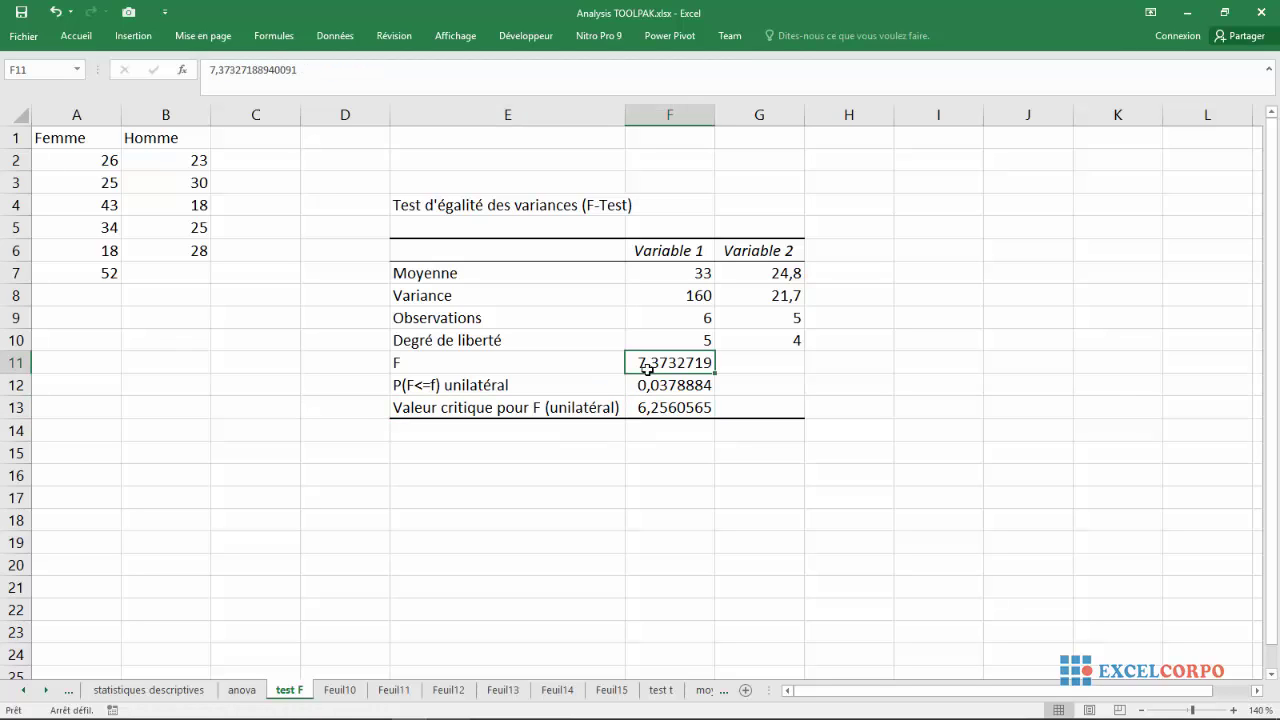
click(645, 408)
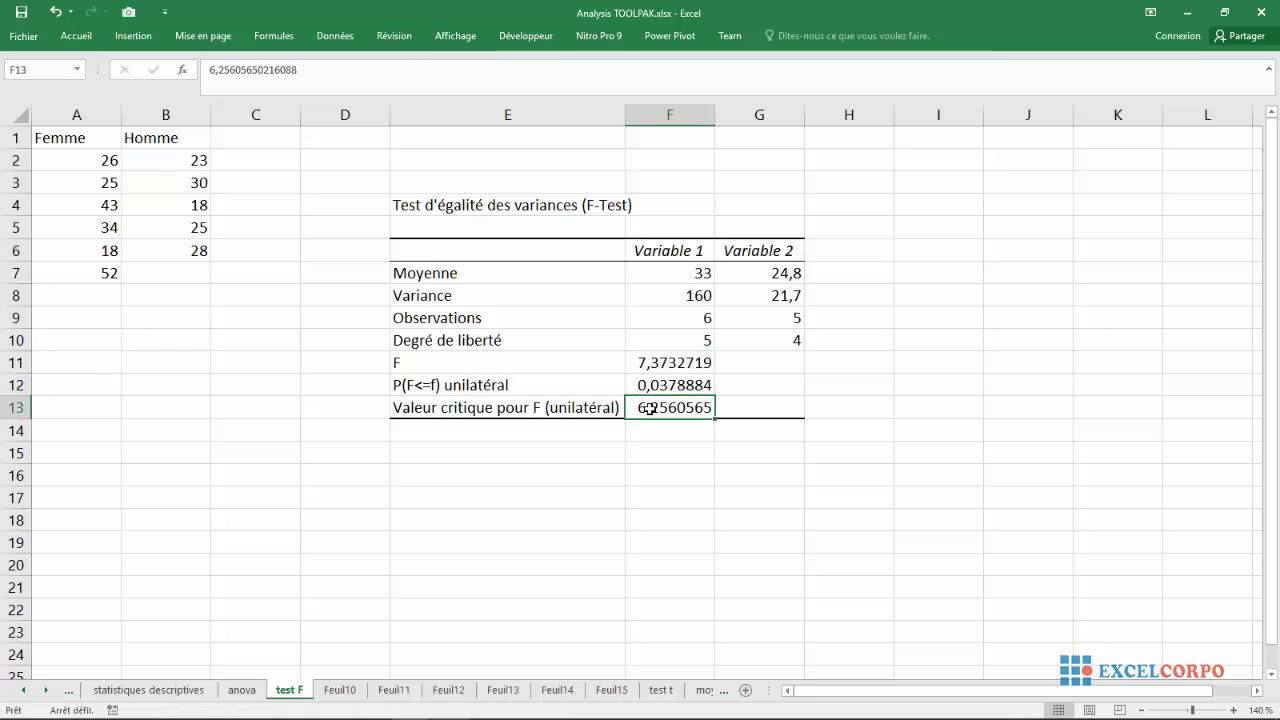